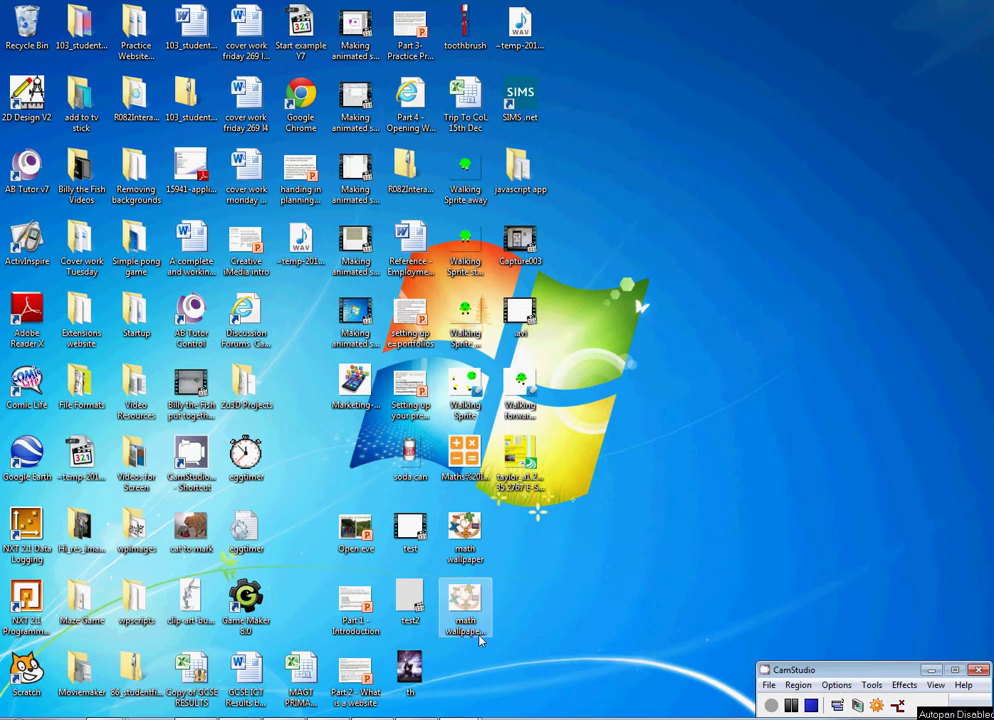
# - Bring the printdvdcover.com DVD cover dimensions page in Internet Explorer to the front
pyautogui.moveTo(190, 712)
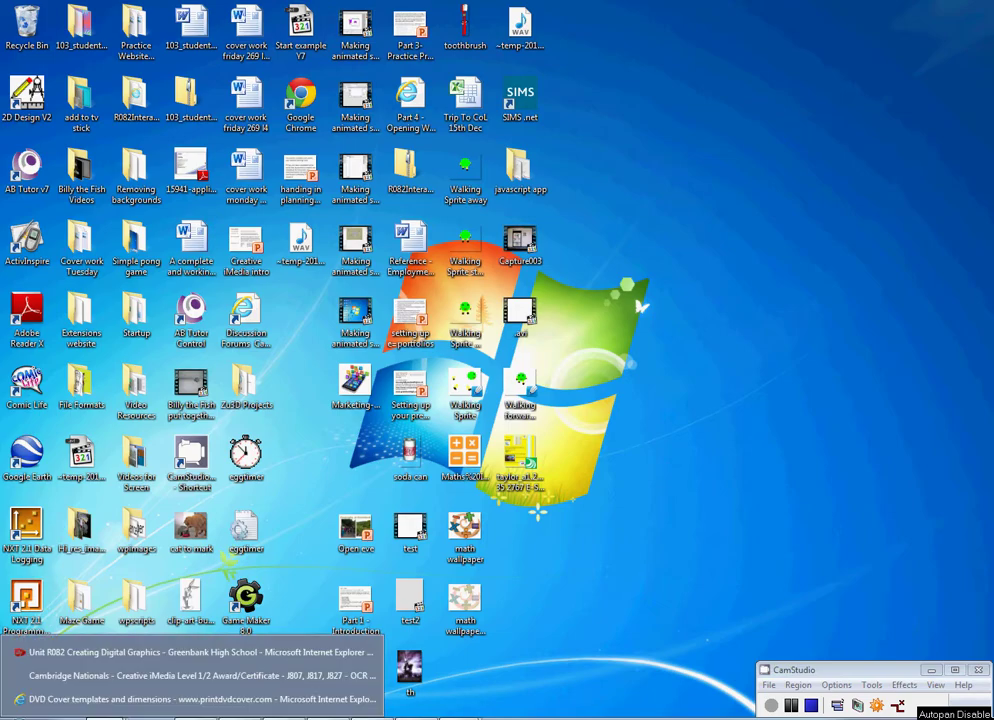
pyautogui.click(104, 699)
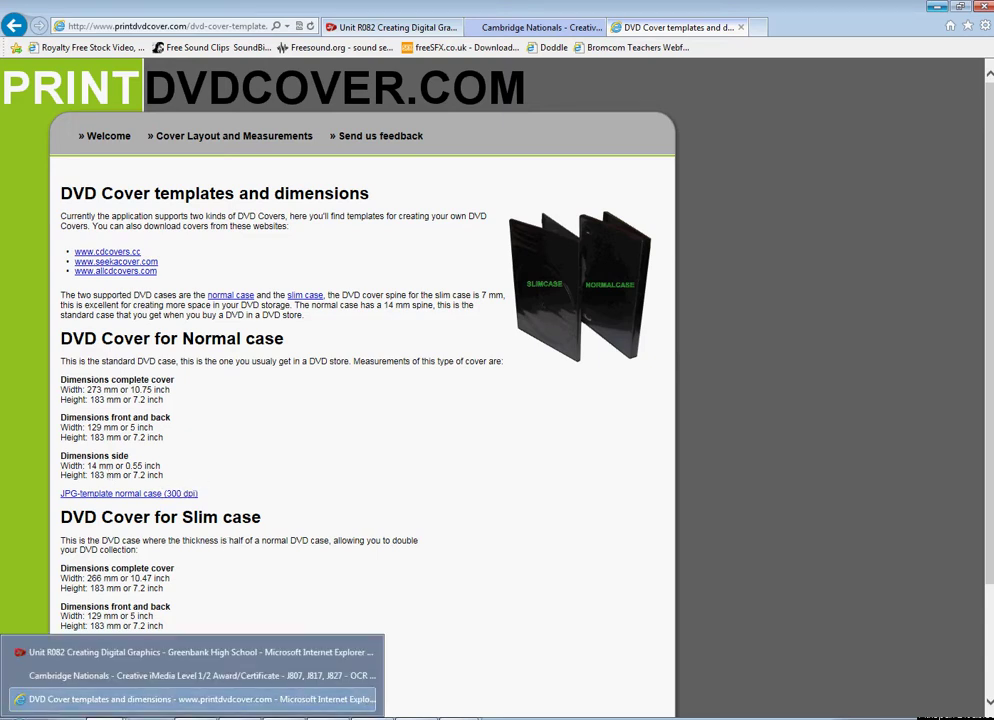
# - Launch 2D Design V2 from the TechSoft Design Tools programs folder
pyautogui.click(22, 713)
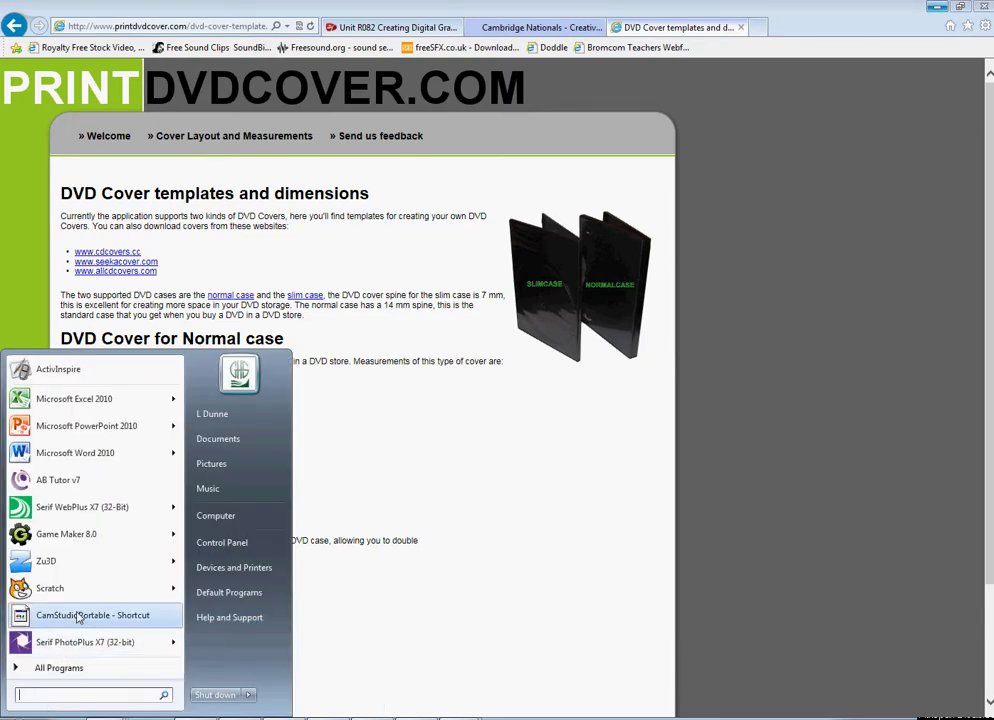
pyautogui.click(73, 670)
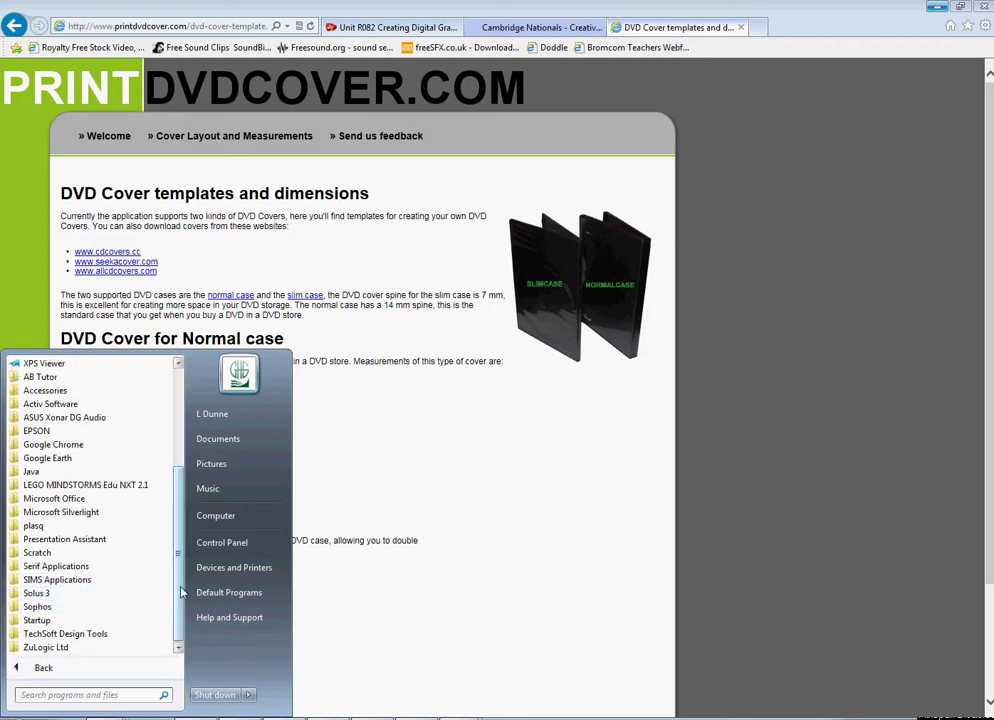
pyautogui.click(100, 634)
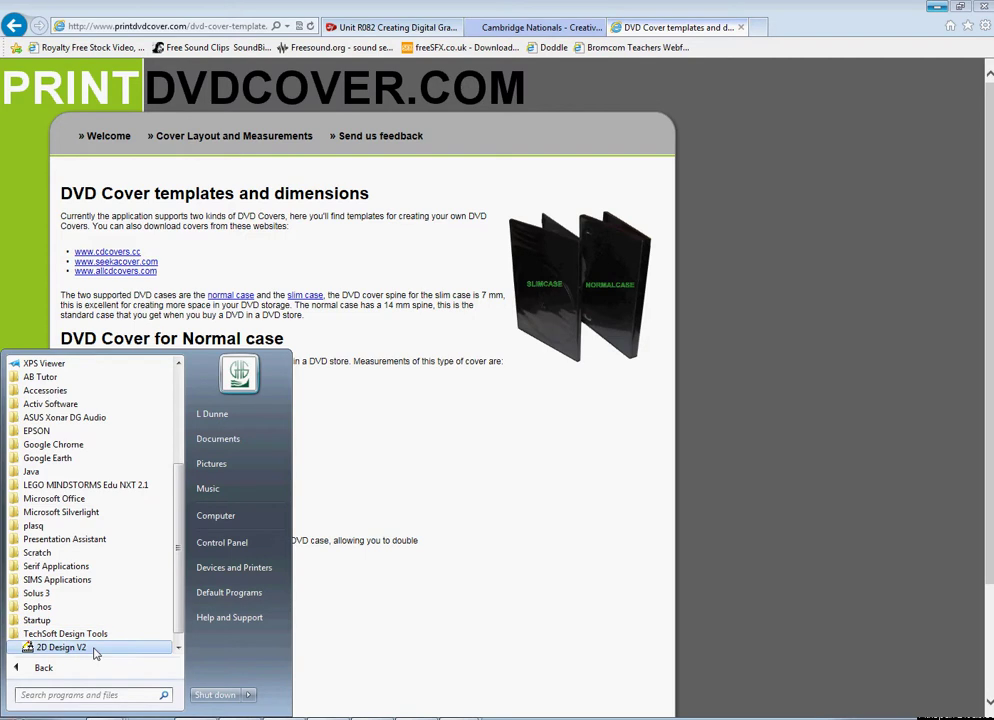
pyautogui.click(60, 647)
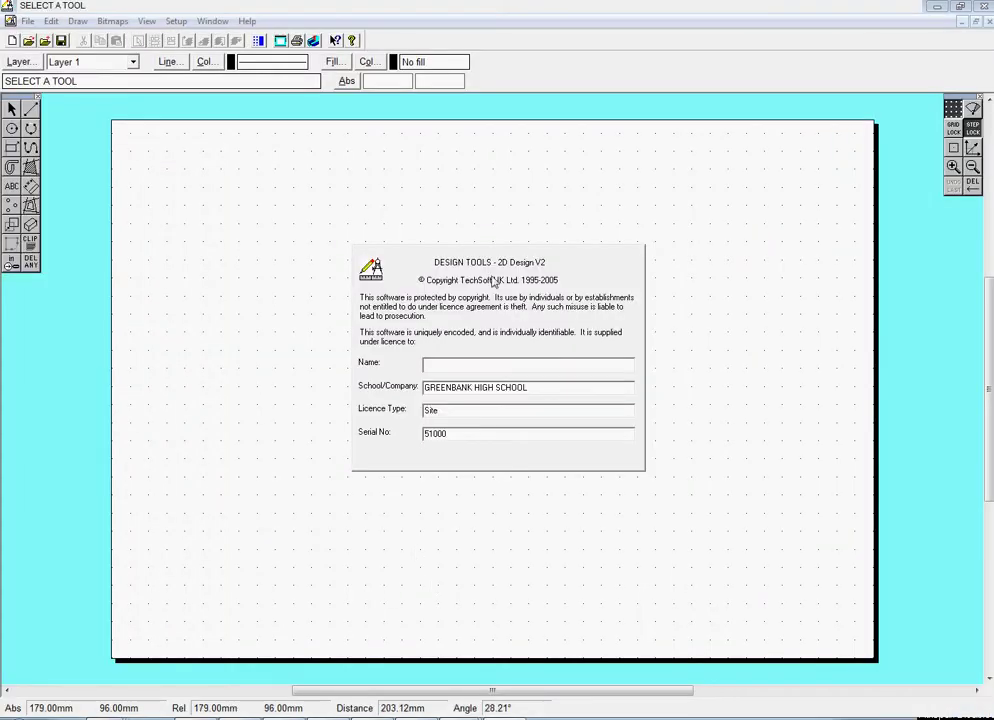
# - Load the 'A4 in cm.cfg' setup from the Computing & IT folder on the W: workfiles drive
pyautogui.click(176, 21)
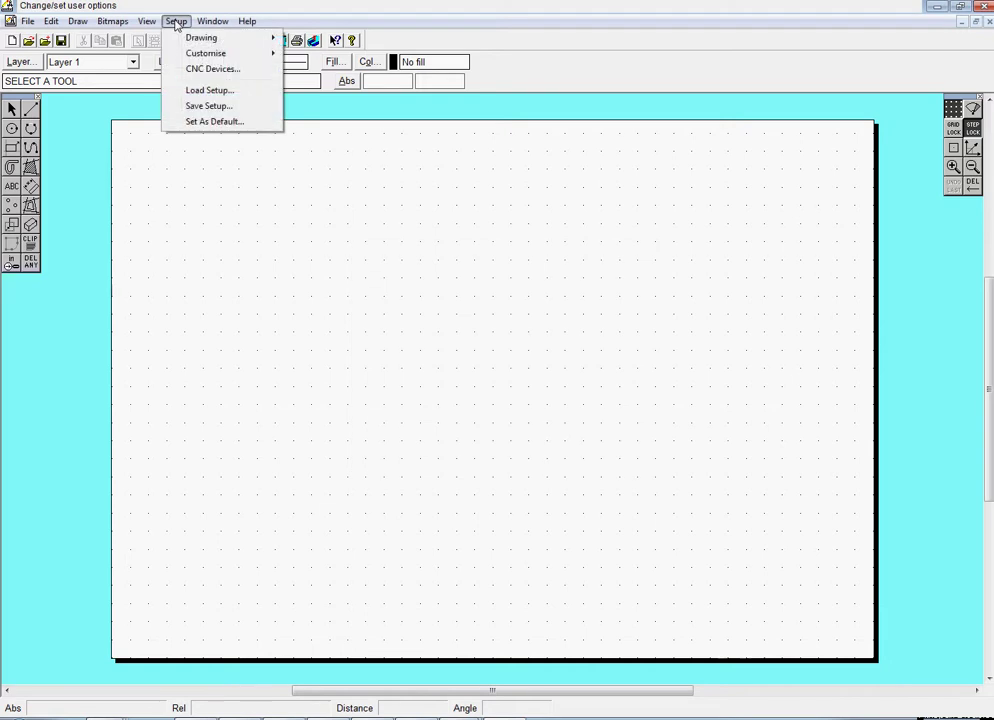
pyautogui.click(210, 91)
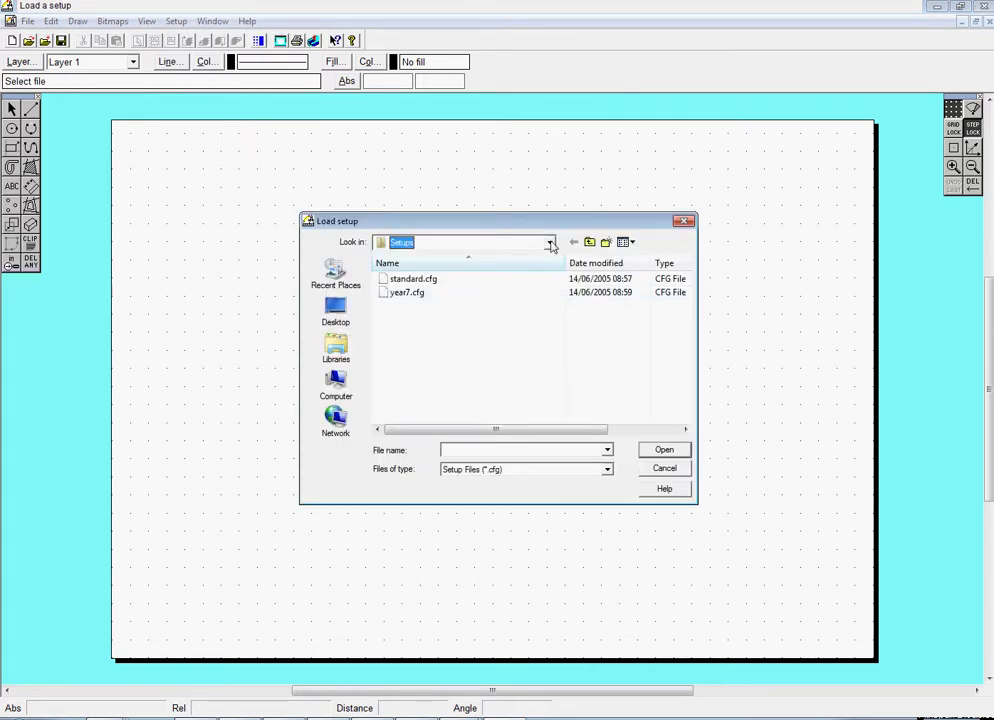
pyautogui.click(549, 243)
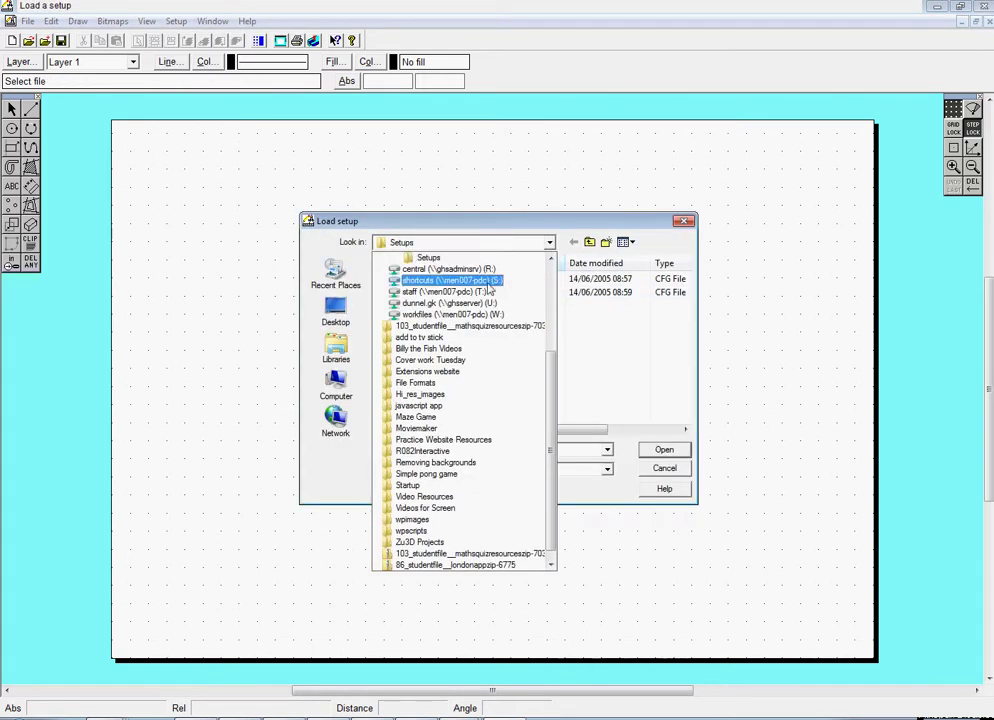
pyautogui.click(445, 314)
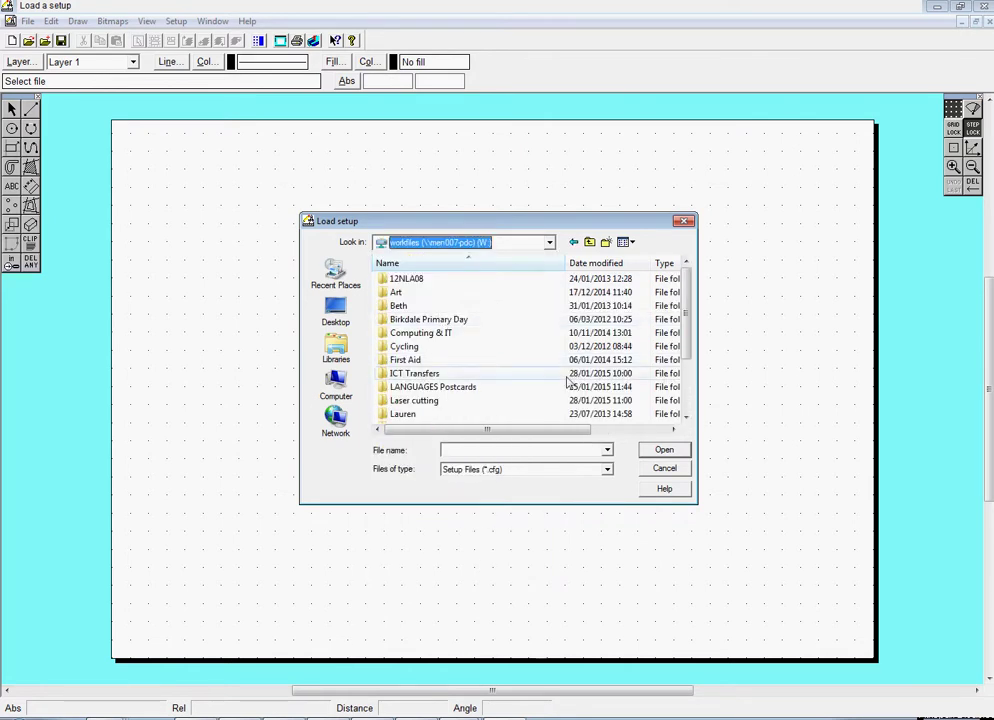
pyautogui.doubleClick(418, 333)
pyautogui.click(418, 349)
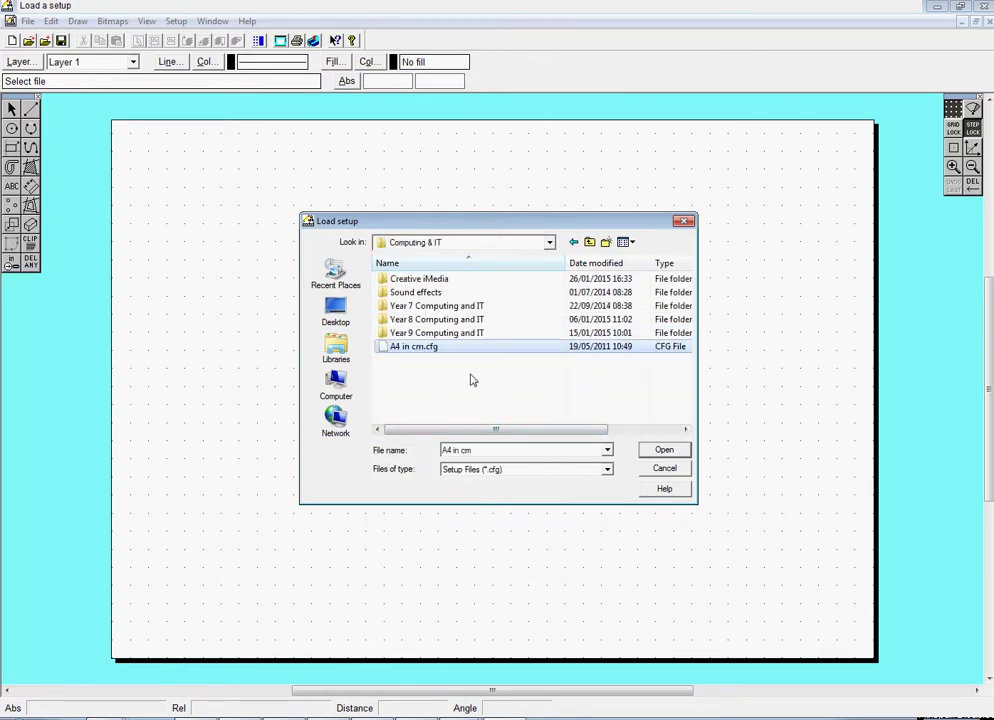
pyautogui.click(661, 450)
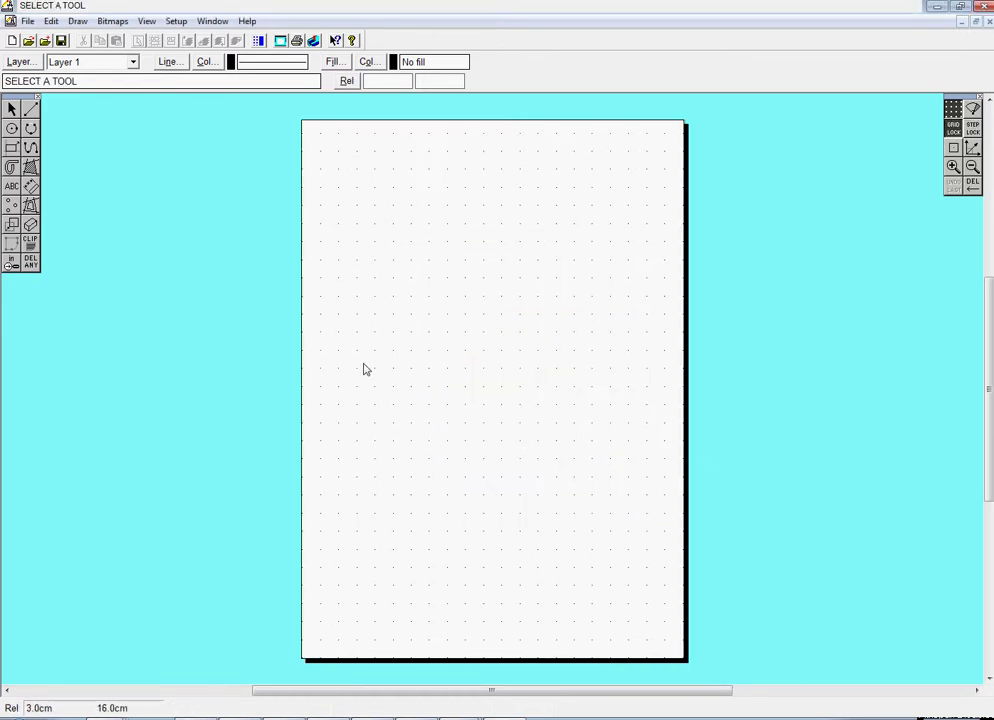
# - Change the drawing page layout to Landscape orientation
pyautogui.click(176, 22)
pyautogui.moveTo(275, 38)
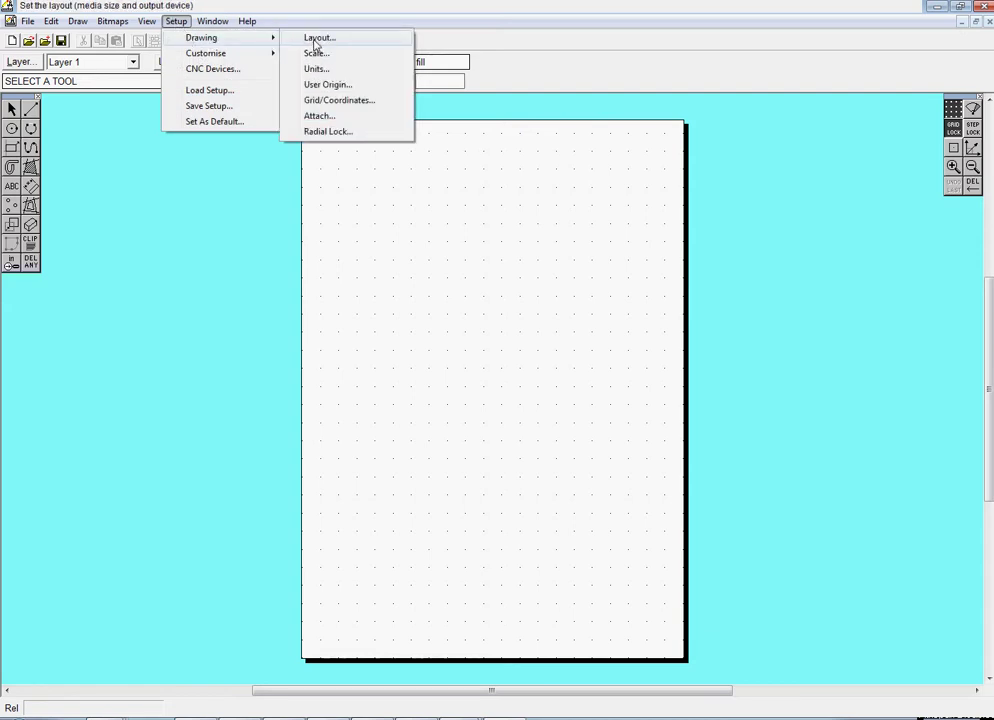
pyautogui.click(316, 40)
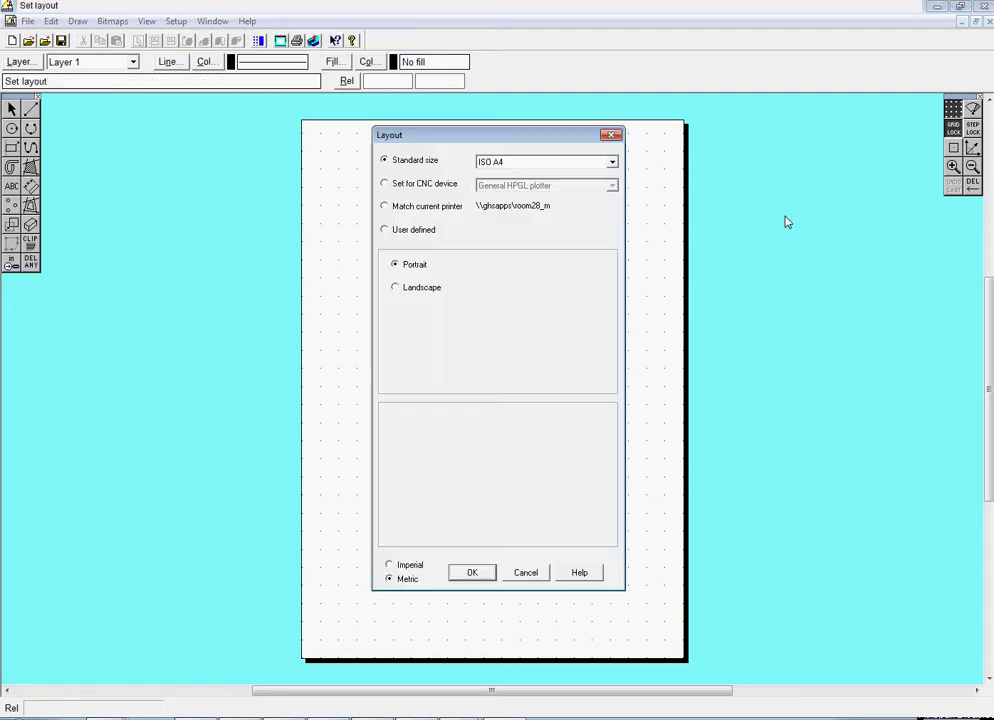
pyautogui.click(396, 288)
pyautogui.click(470, 572)
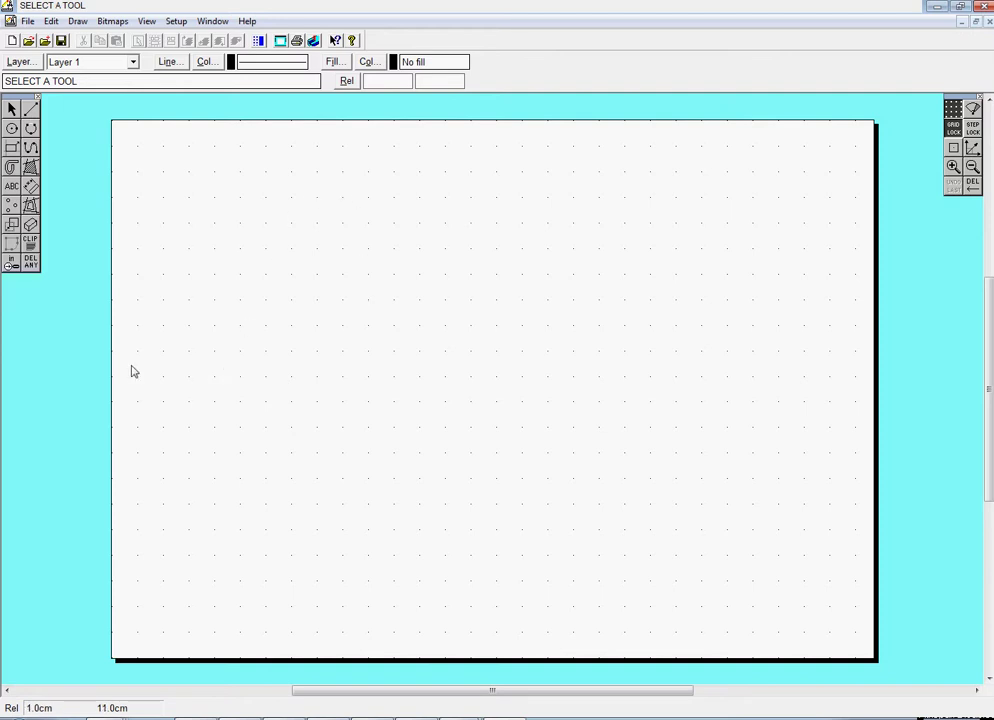
# - Draw a 27.3 by 18.3 cm rectangle starting from a corner near the bottom-left
pyautogui.click(11, 147)
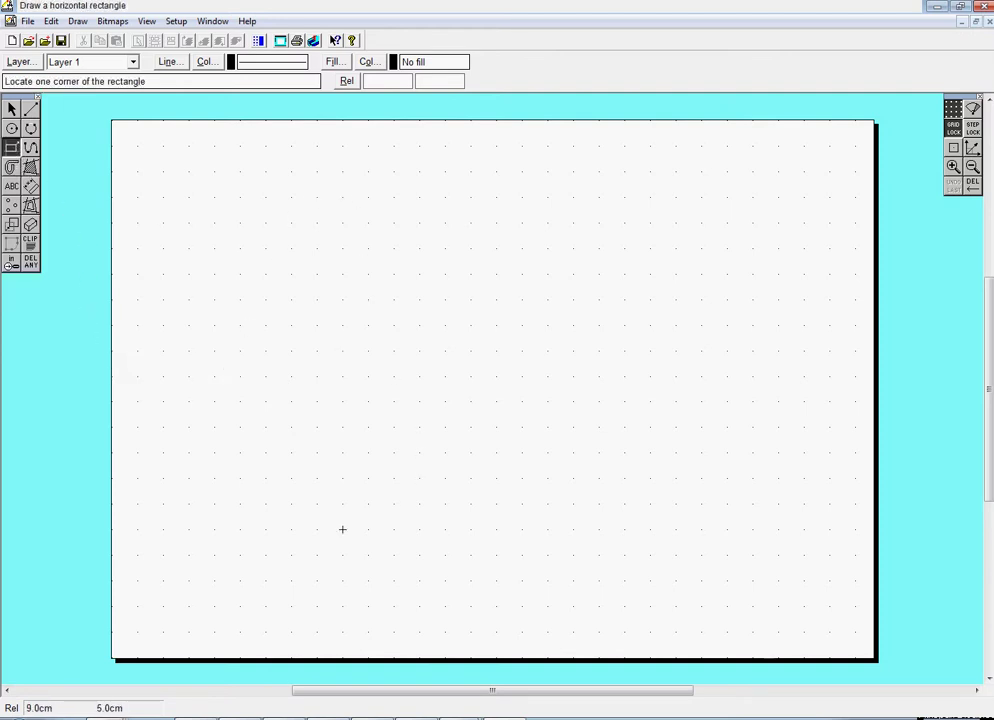
pyautogui.click(163, 606)
pyautogui.click(387, 82)
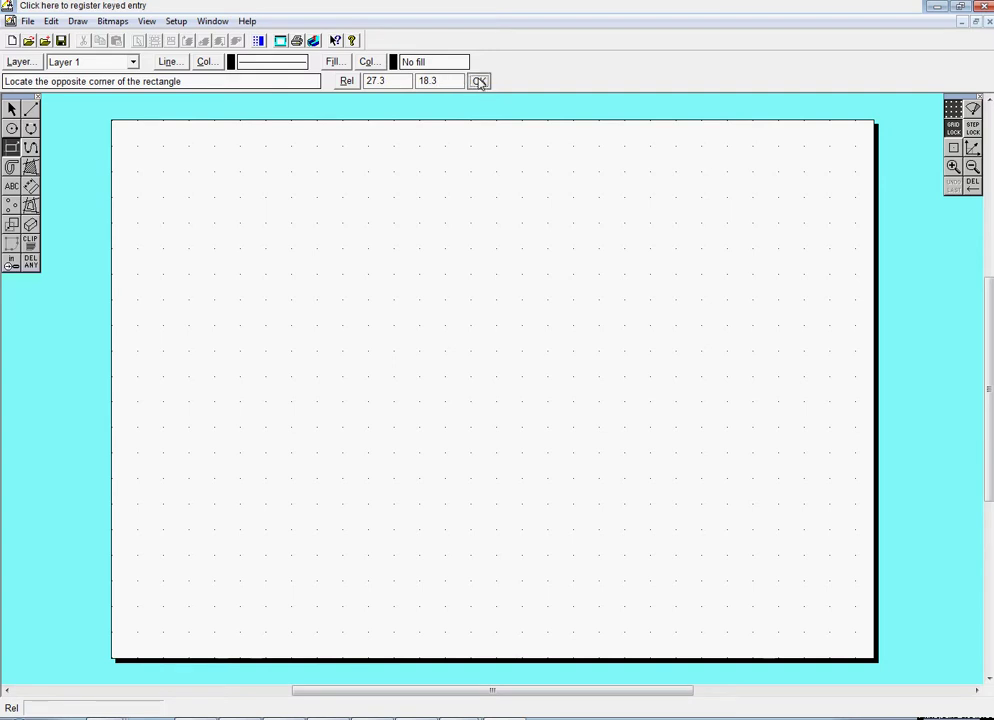
pyautogui.click(478, 80)
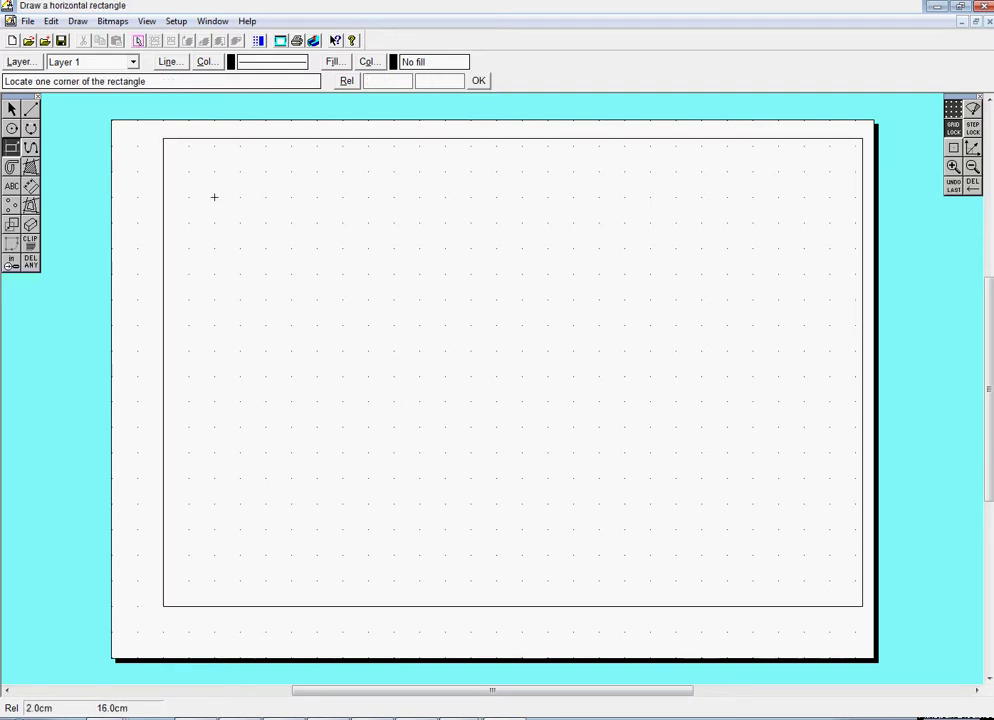
# - Move the cover rectangle down and left toward the middle of the sheet
pyautogui.click(11, 108)
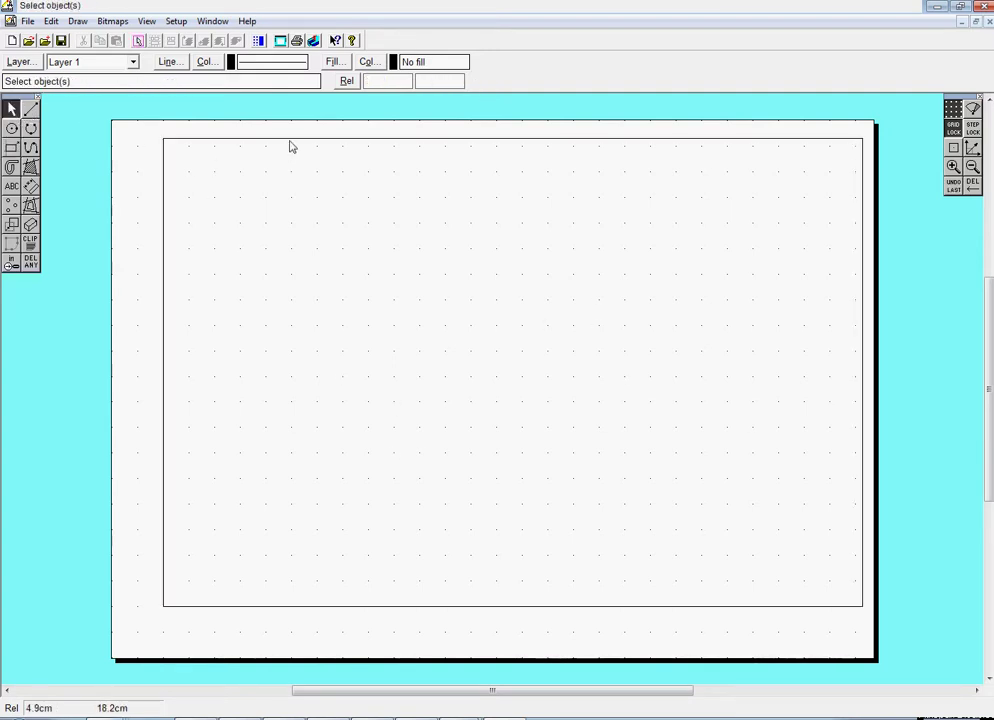
pyautogui.click(288, 140)
pyautogui.moveTo(513, 372); pyautogui.dragTo(499, 394)
pyautogui.click(926, 323)
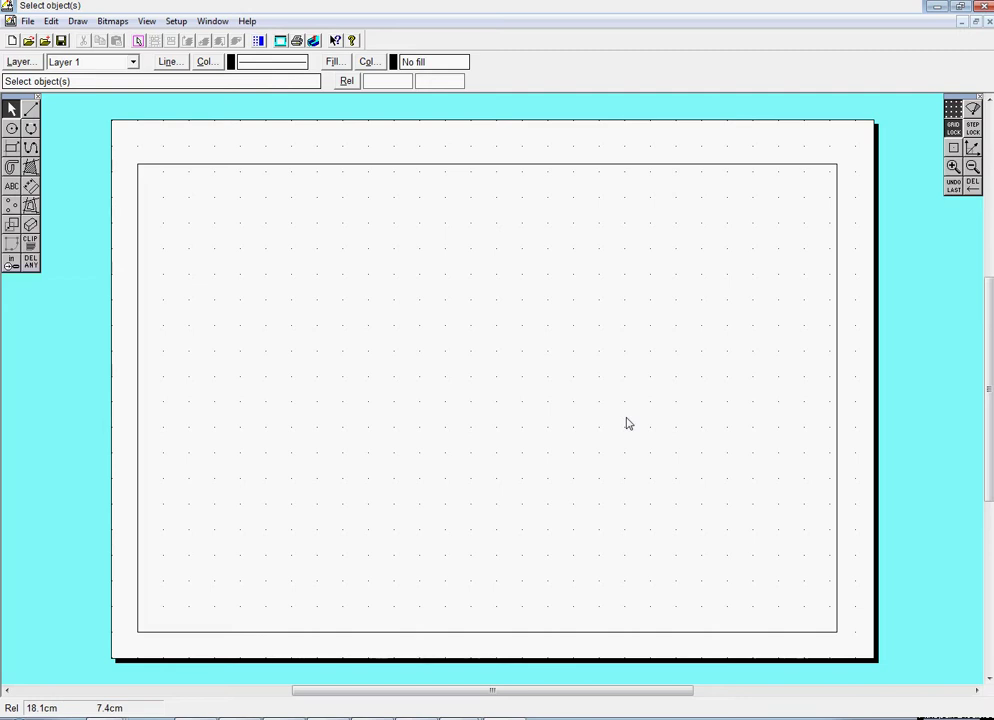
# - Draw a 12.9 by 18.3 cm back-panel rectangle from the outline's bottom-left corner
pyautogui.click(11, 147)
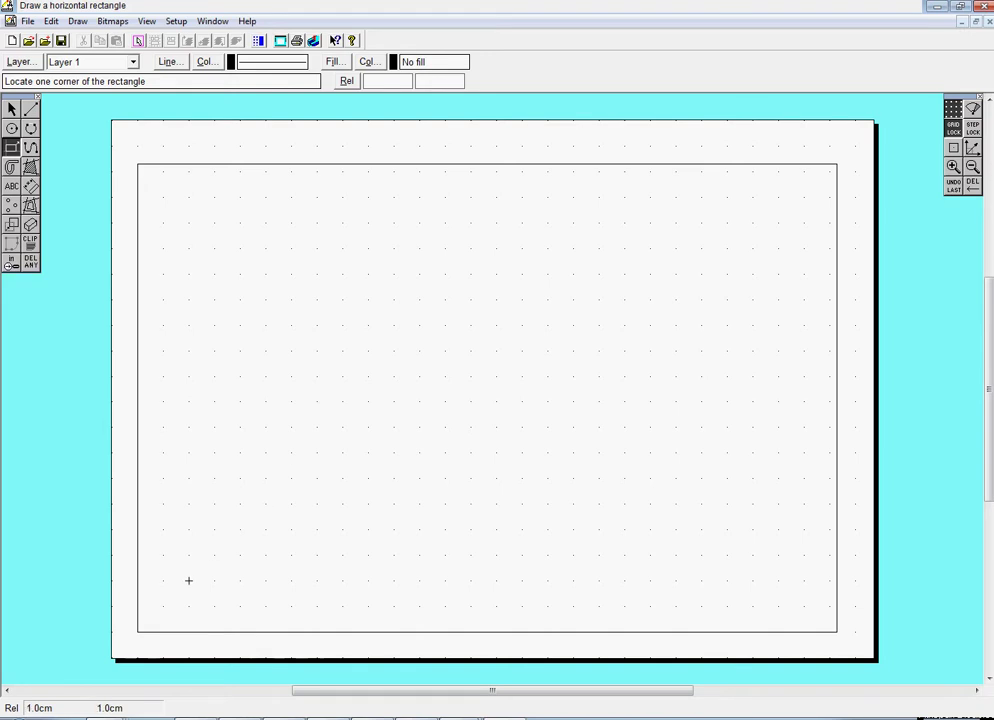
pyautogui.click(137, 631)
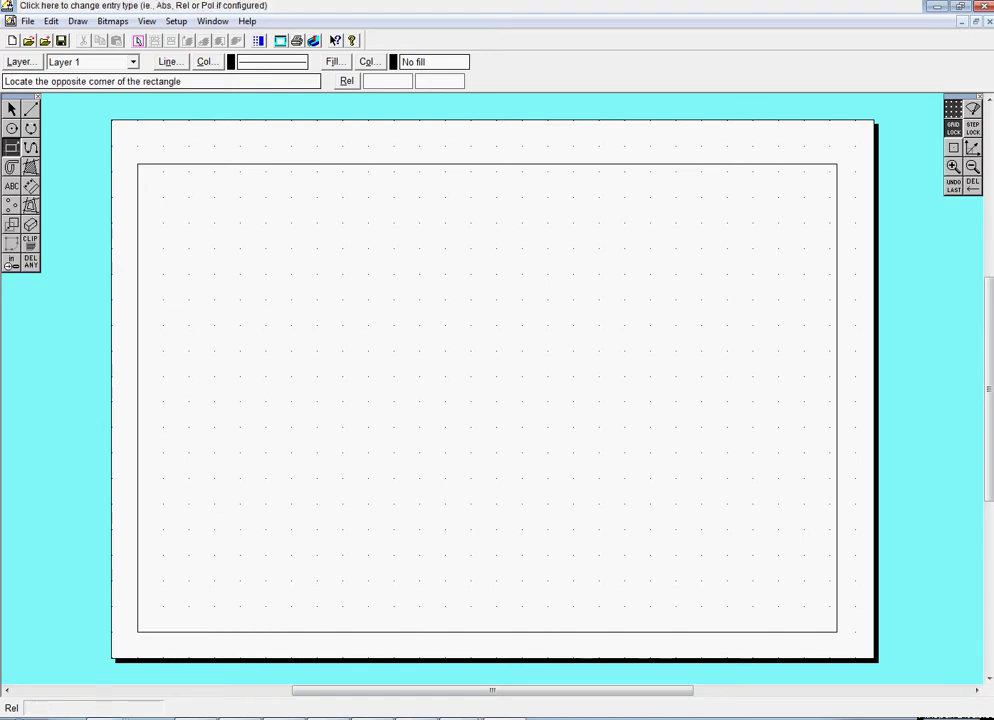
pyautogui.click(390, 81)
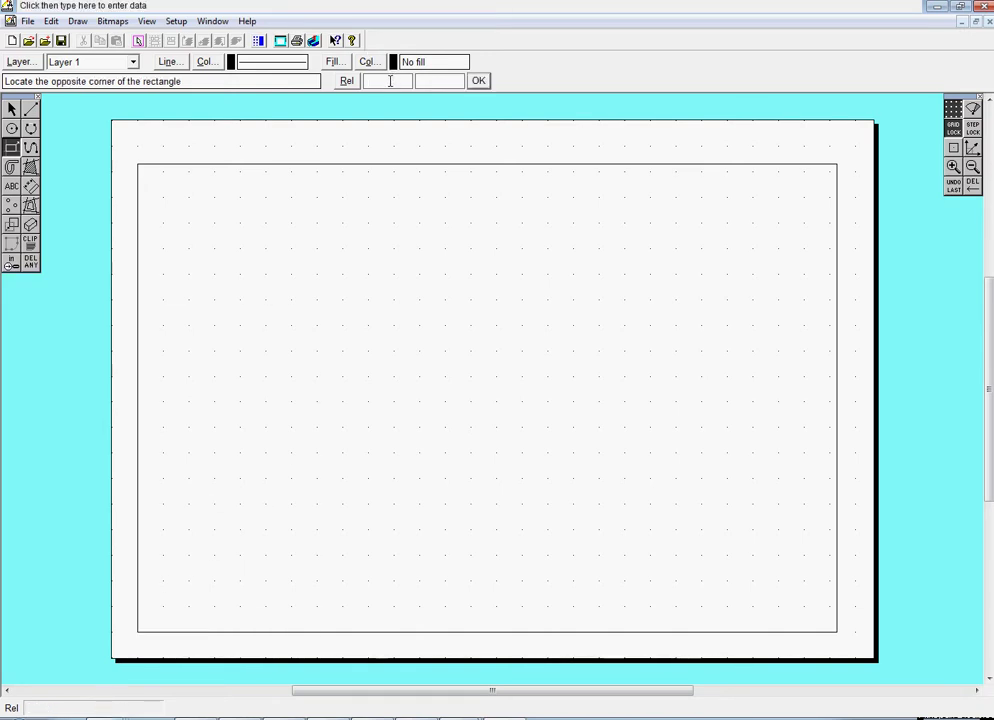
pyautogui.write('129')
pyautogui.write('18.3')
pyautogui.click(478, 80)
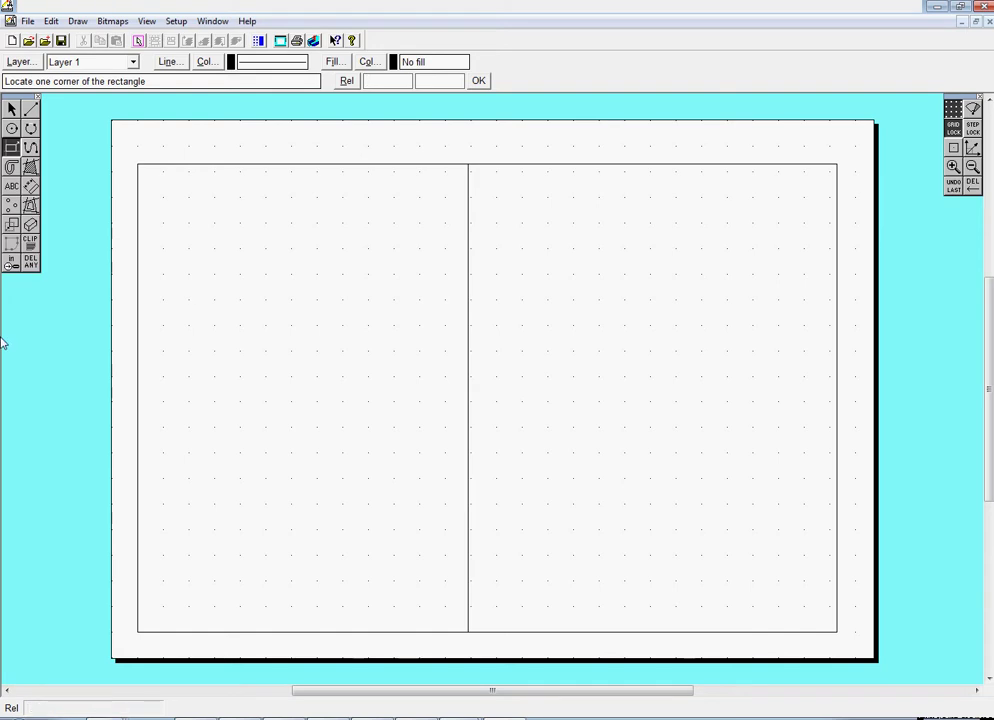
# - Offset a parallel line from the vertical panel divider to form the narrow spine strip
pyautogui.click(29, 204)
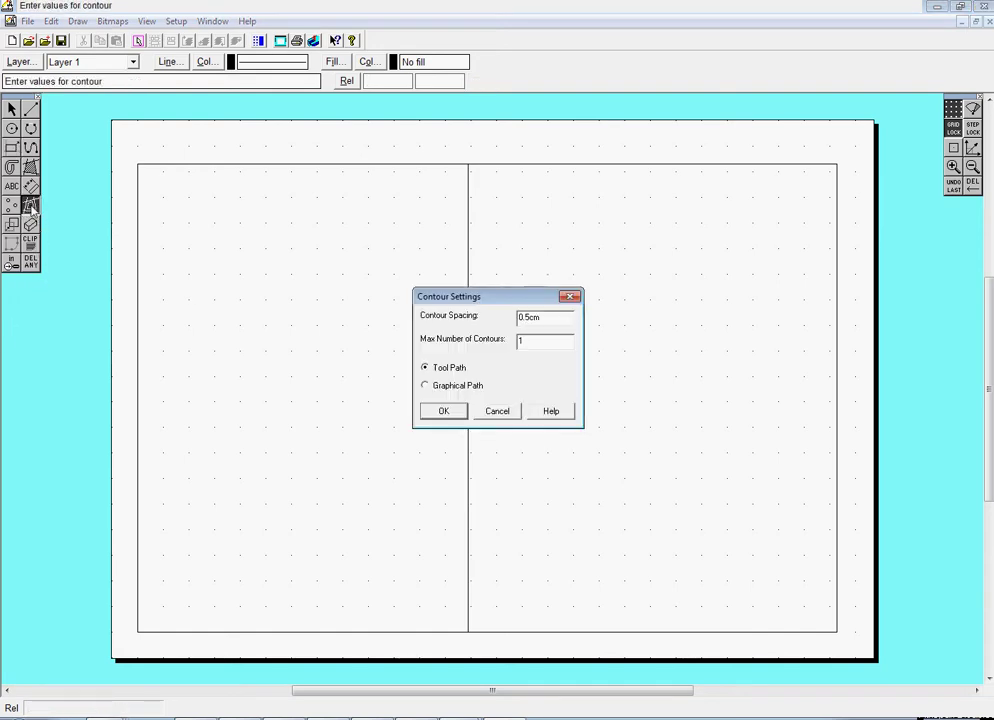
pyautogui.click(502, 411)
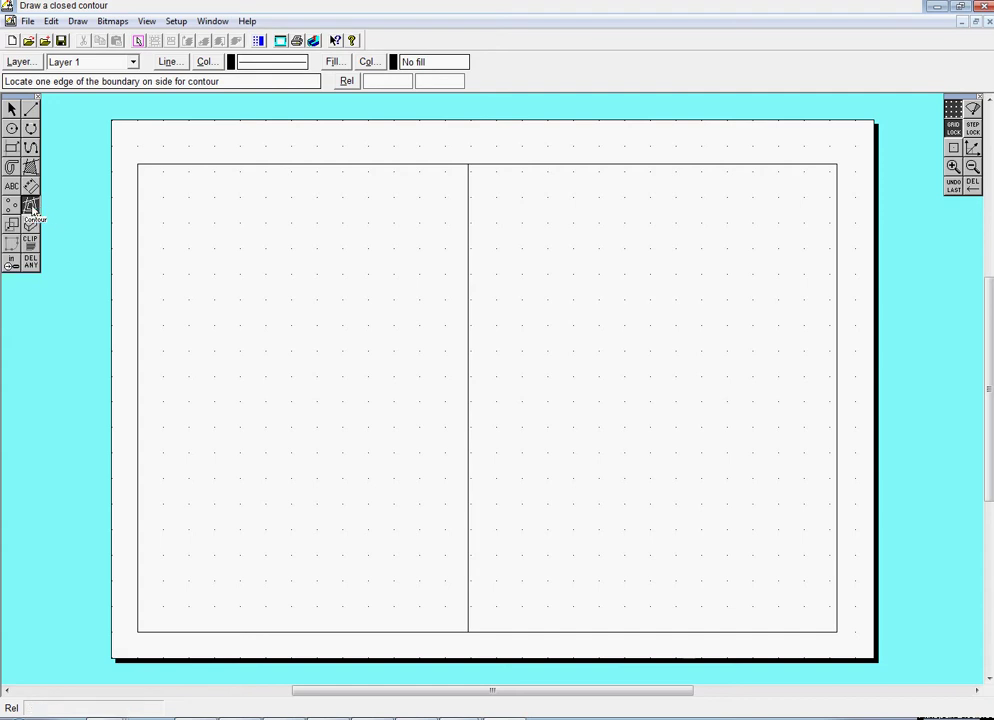
pyautogui.click(38, 207)
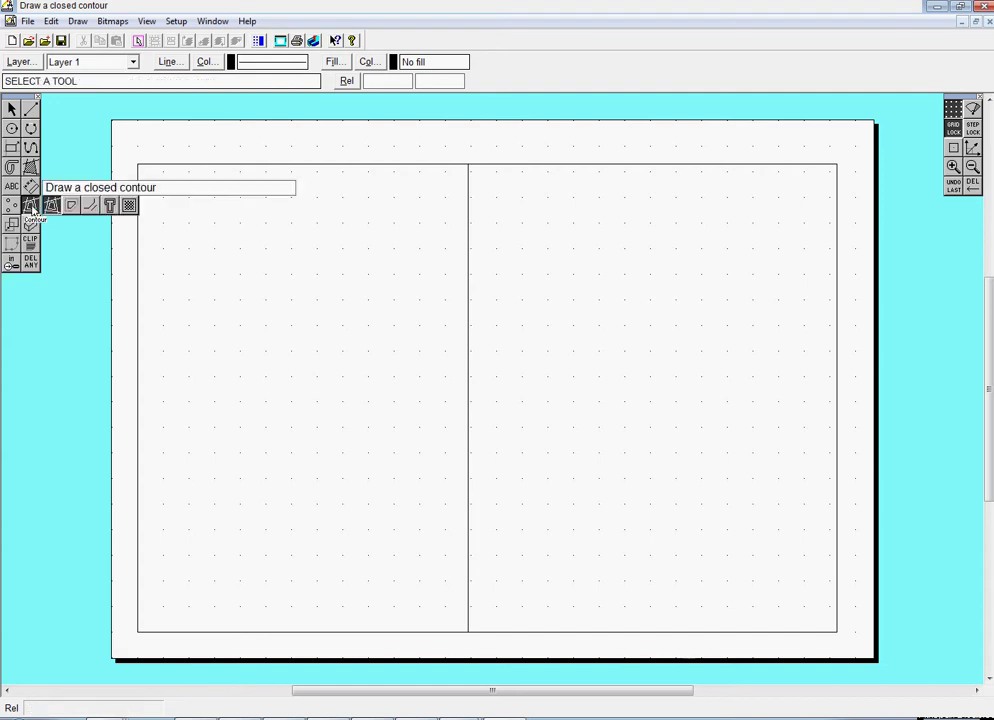
pyautogui.click(91, 207)
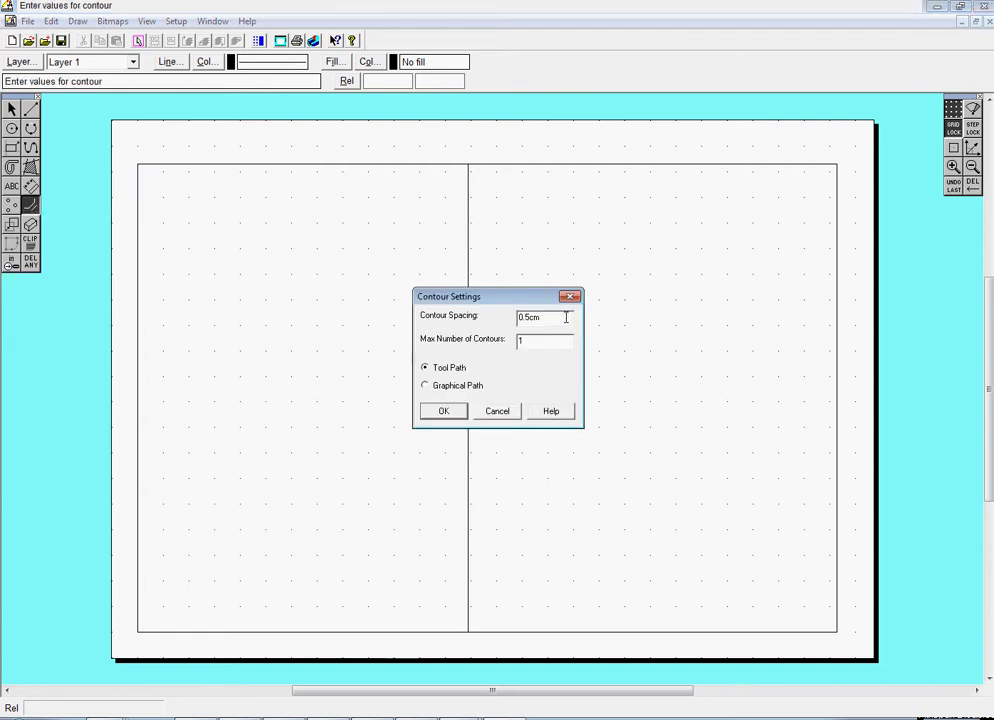
pyautogui.write('1.4')
pyautogui.click(444, 411)
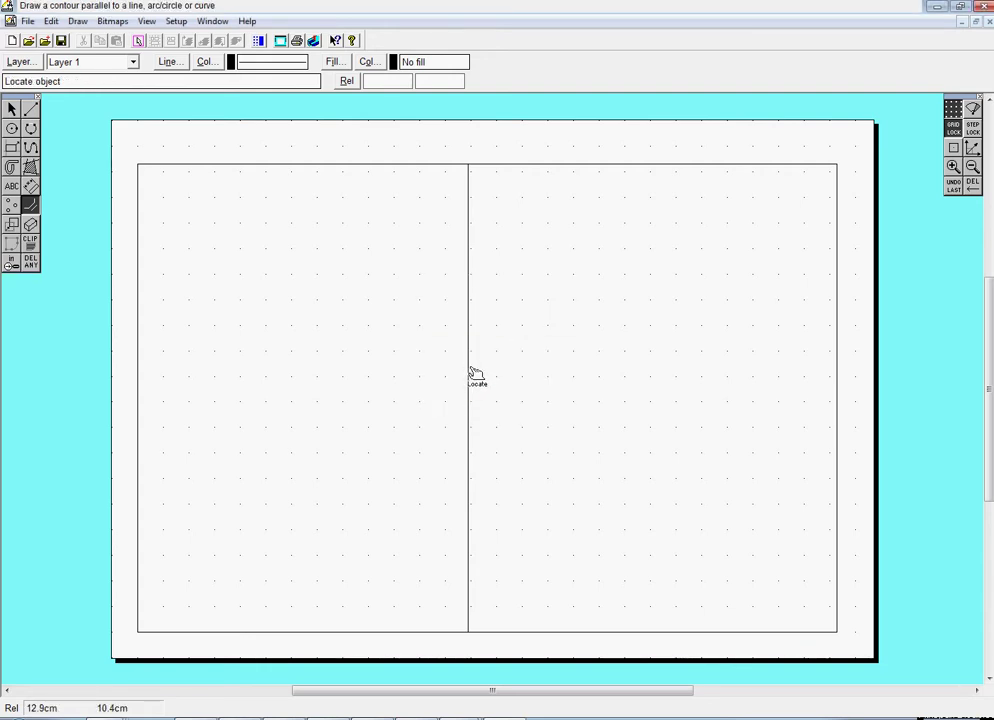
pyautogui.click(477, 373)
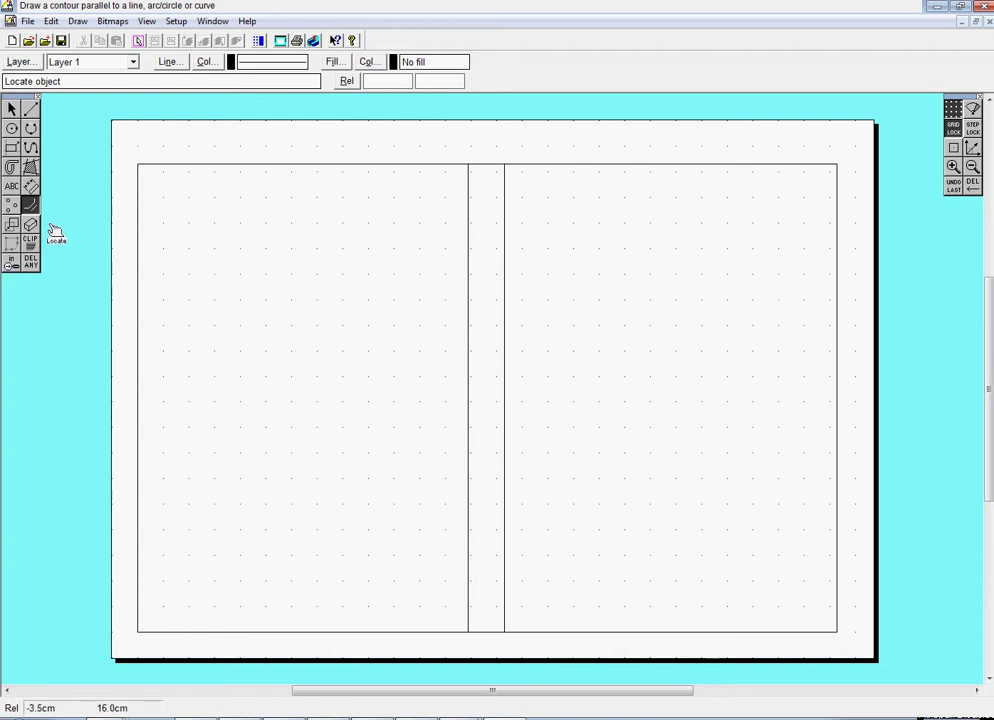
# - With Step Lock on, dimension the right panel (13), left panel (12.9) and spine (1.4)
pyautogui.click(30, 186)
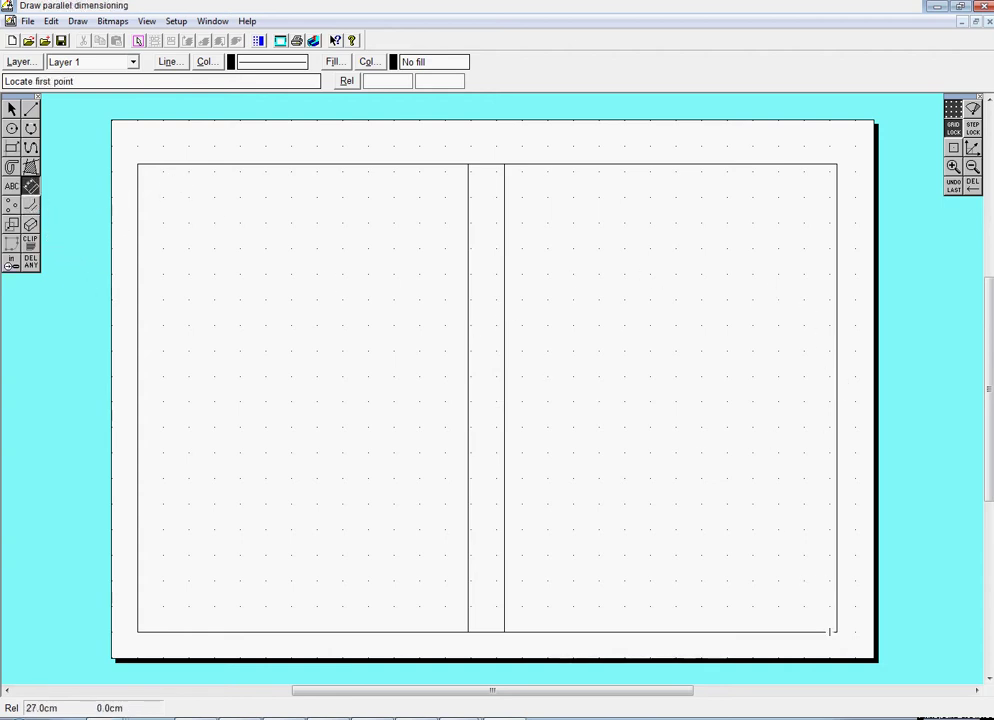
pyautogui.click(972, 129)
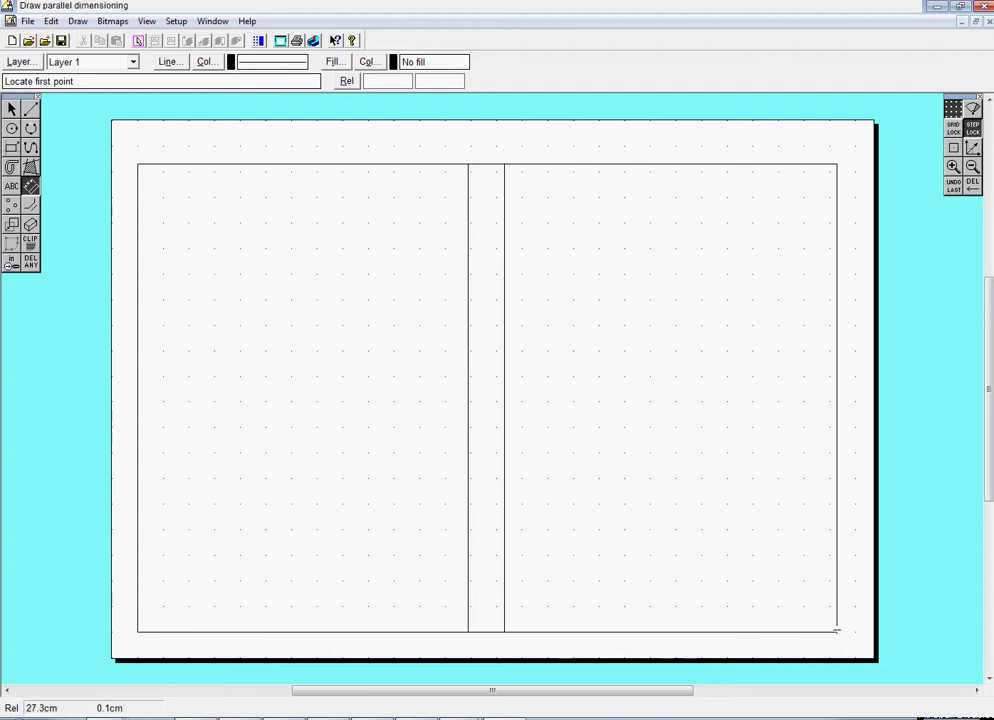
pyautogui.click(837, 630)
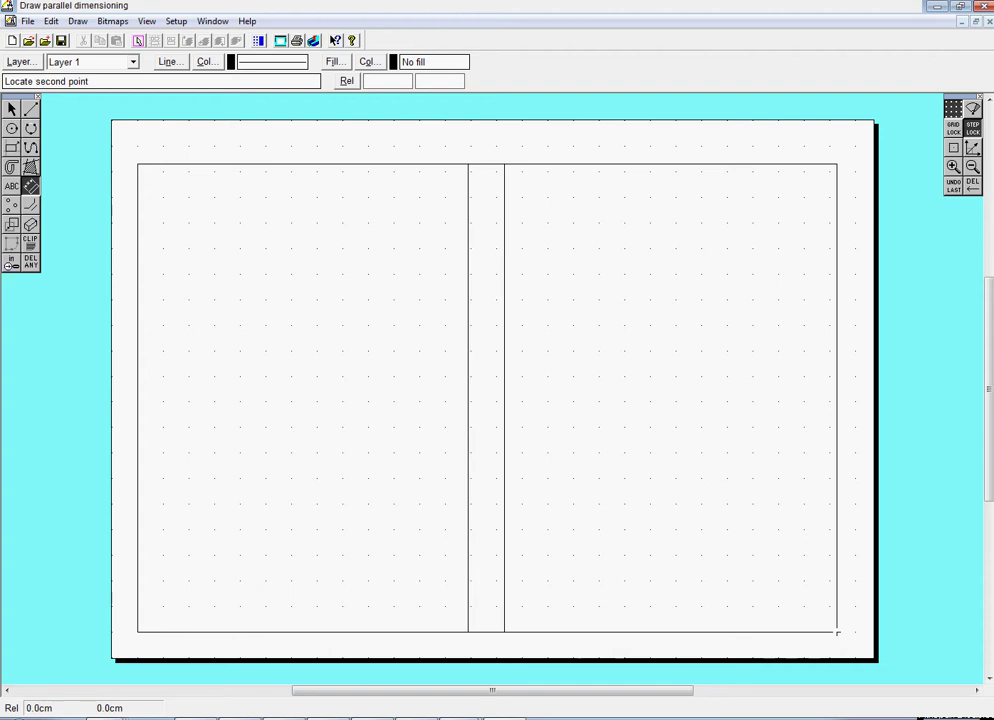
pyautogui.click(505, 632)
pyautogui.click(606, 453)
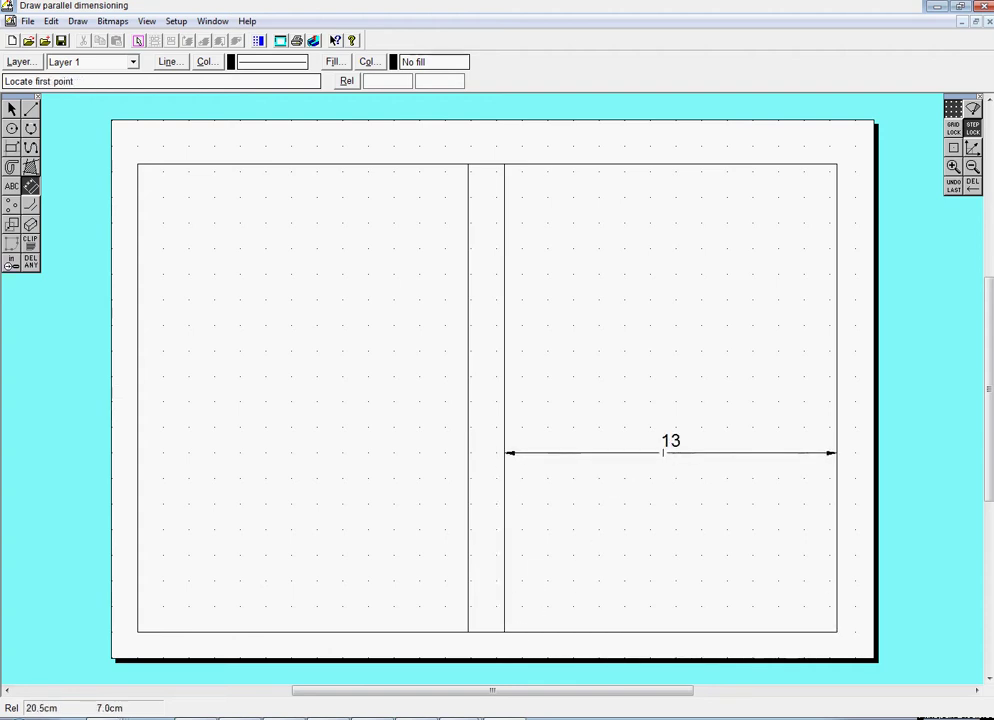
pyautogui.click(137, 632)
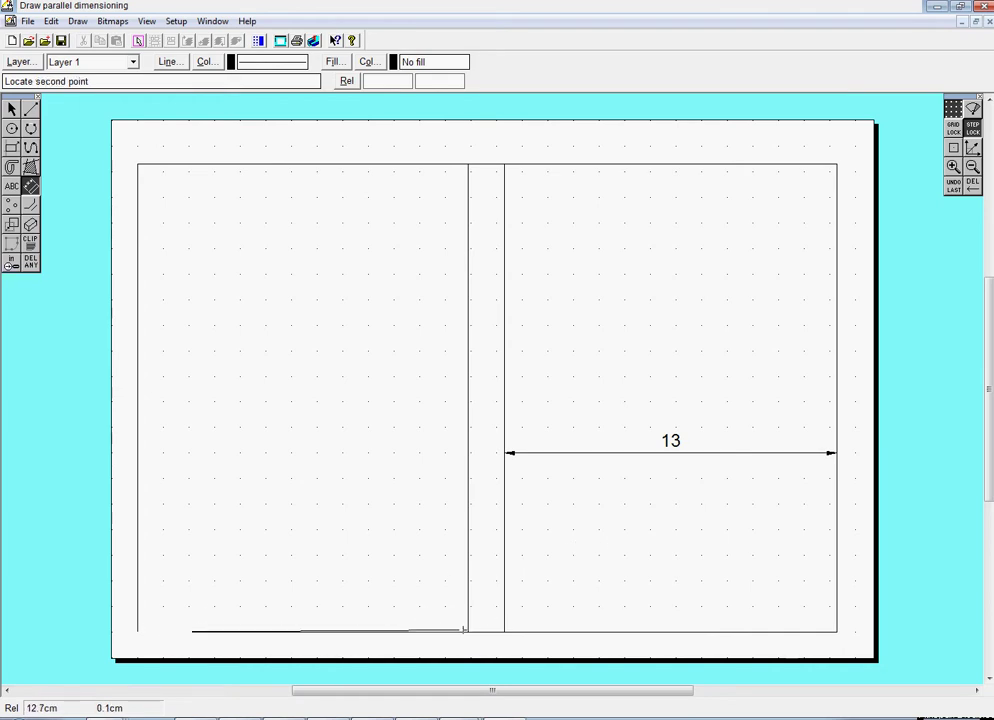
pyautogui.click(468, 632)
pyautogui.click(315, 456)
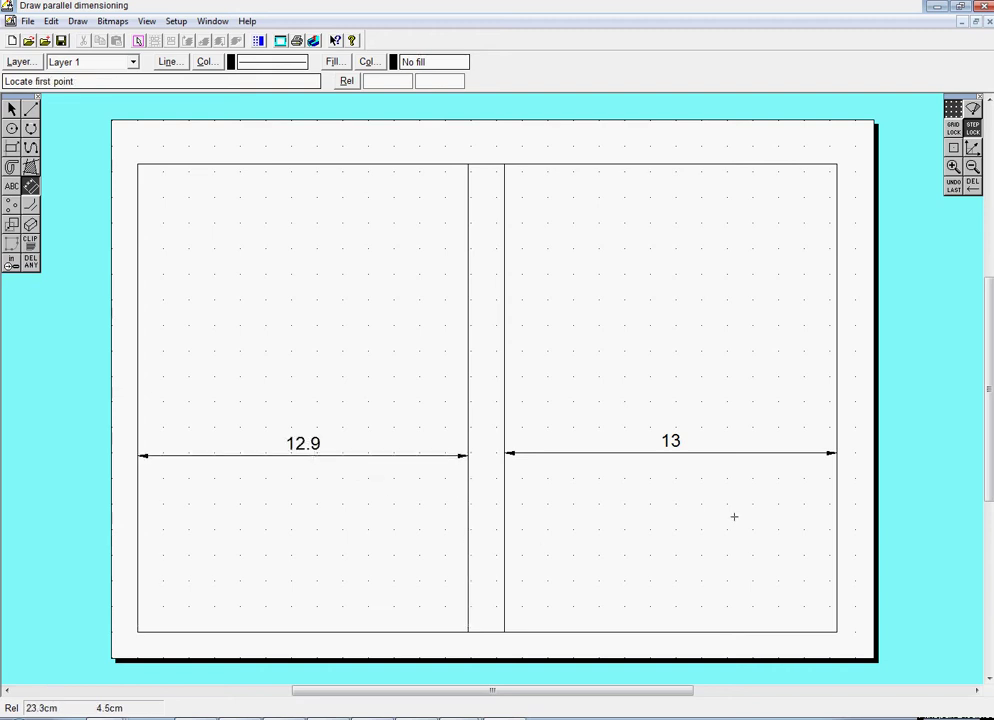
pyautogui.click(471, 631)
pyautogui.click(505, 632)
pyautogui.click(487, 588)
# - Pull the outer frame's right edge slightly inward
pyautogui.click(11, 107)
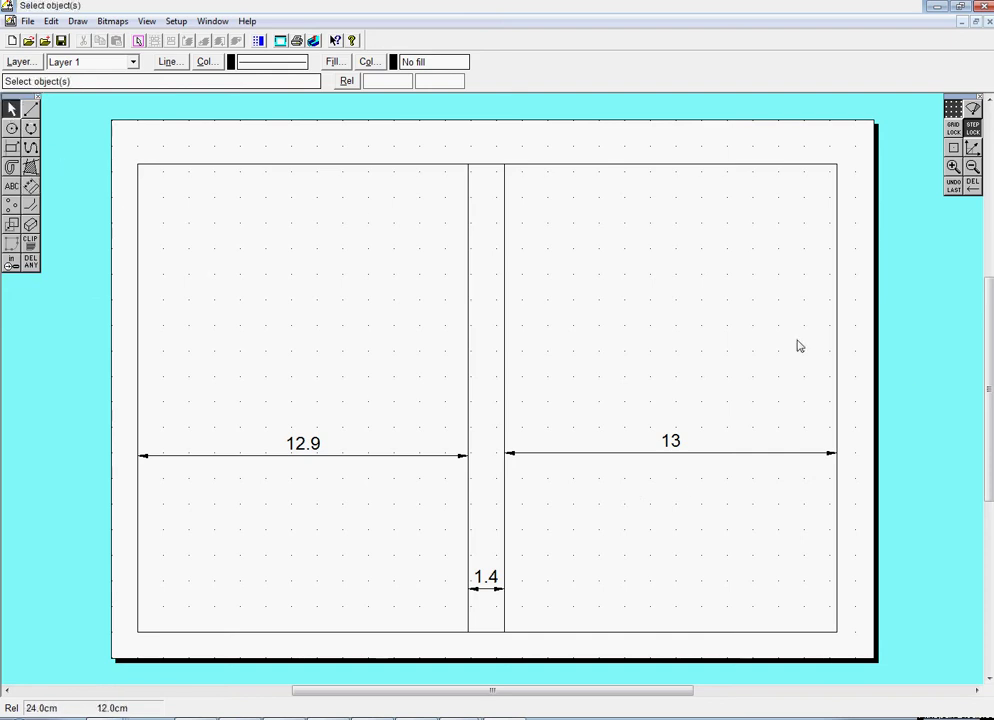
pyautogui.click(839, 430)
pyautogui.moveTo(839, 398)
pyautogui.mouseDown()
pyautogui.moveTo(894, 417)
pyautogui.moveTo(834, 417)
pyautogui.mouseUp()
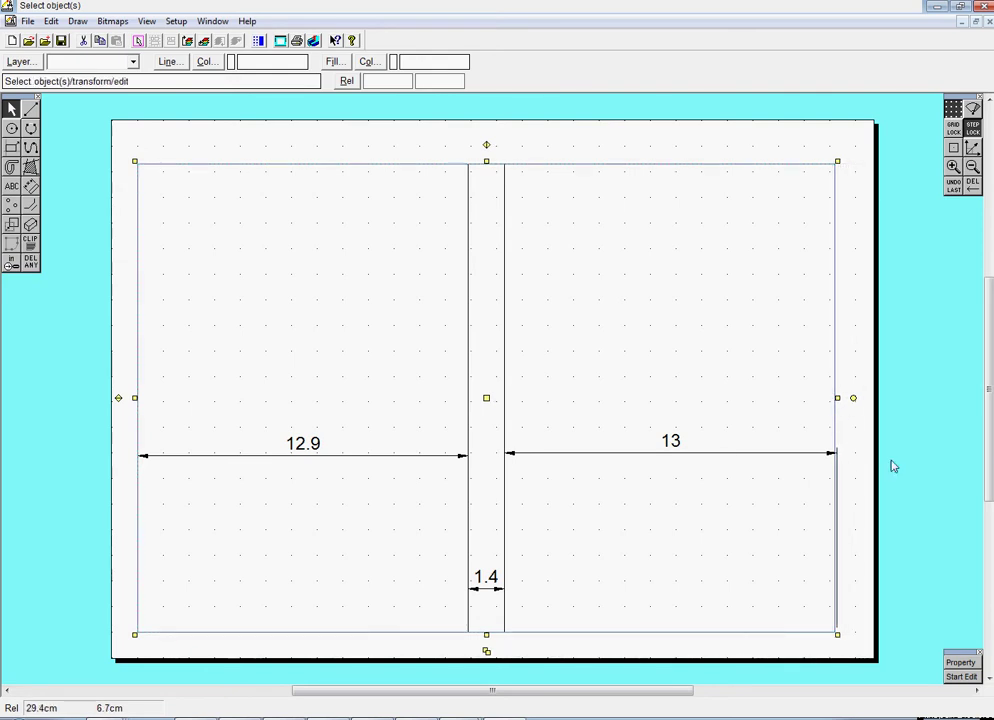
pyautogui.click(931, 508)
# - Delete the outdated 13 dimension from the right panel
pyautogui.click(672, 446)
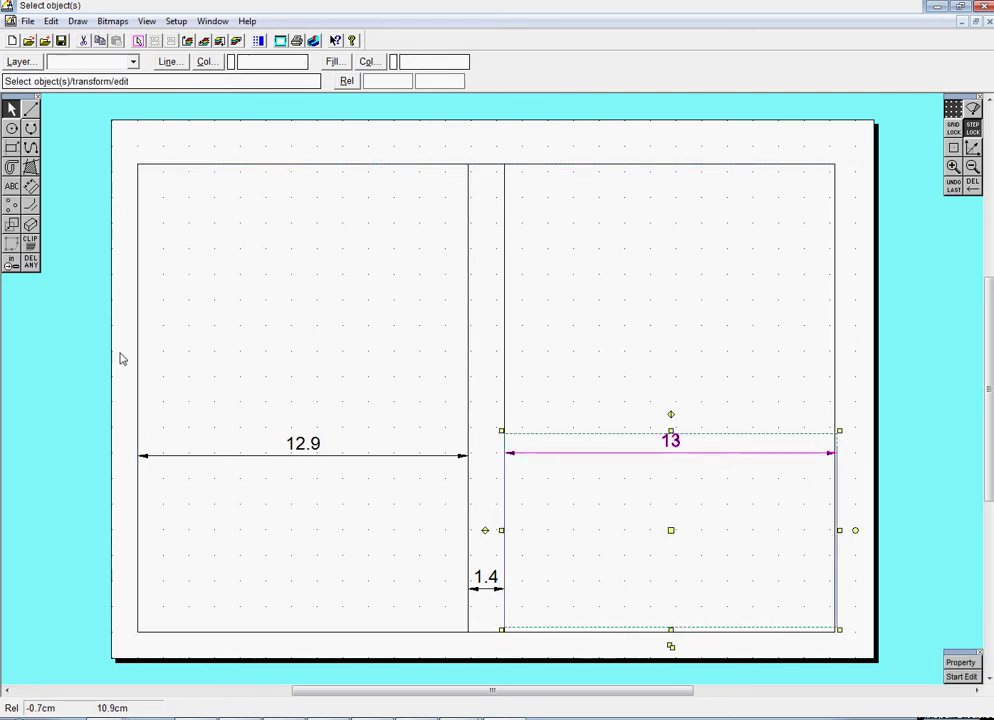
pyautogui.click(38, 260)
pyautogui.click(694, 454)
pyautogui.click(31, 186)
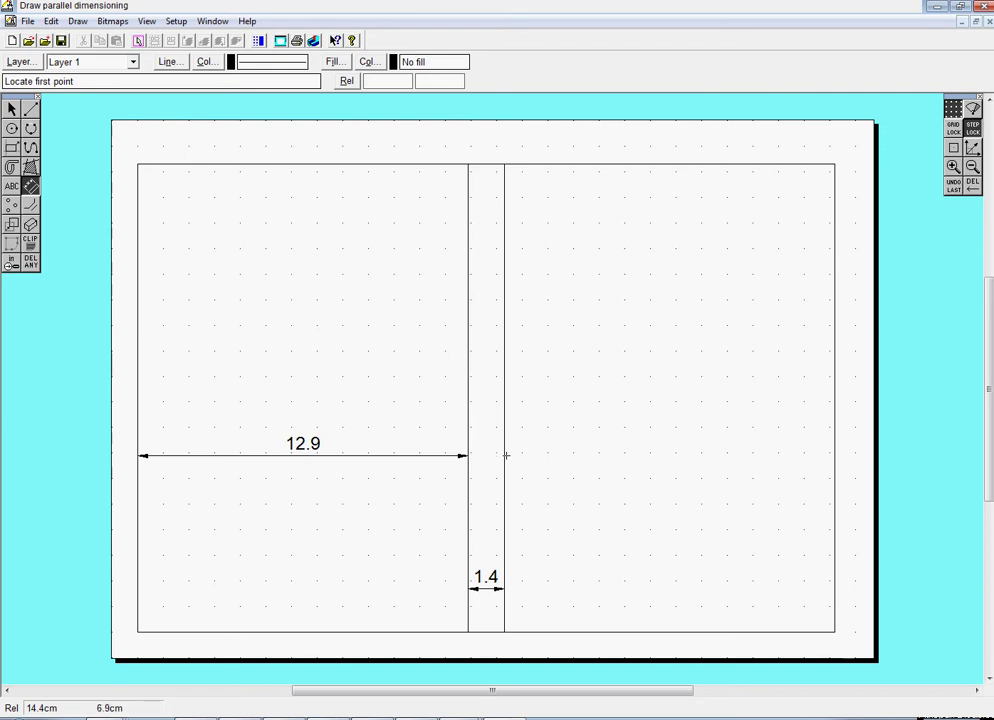
# - Dimension the right panel's width as 12.9 and the cover's height as 18.3
pyautogui.click(504, 457)
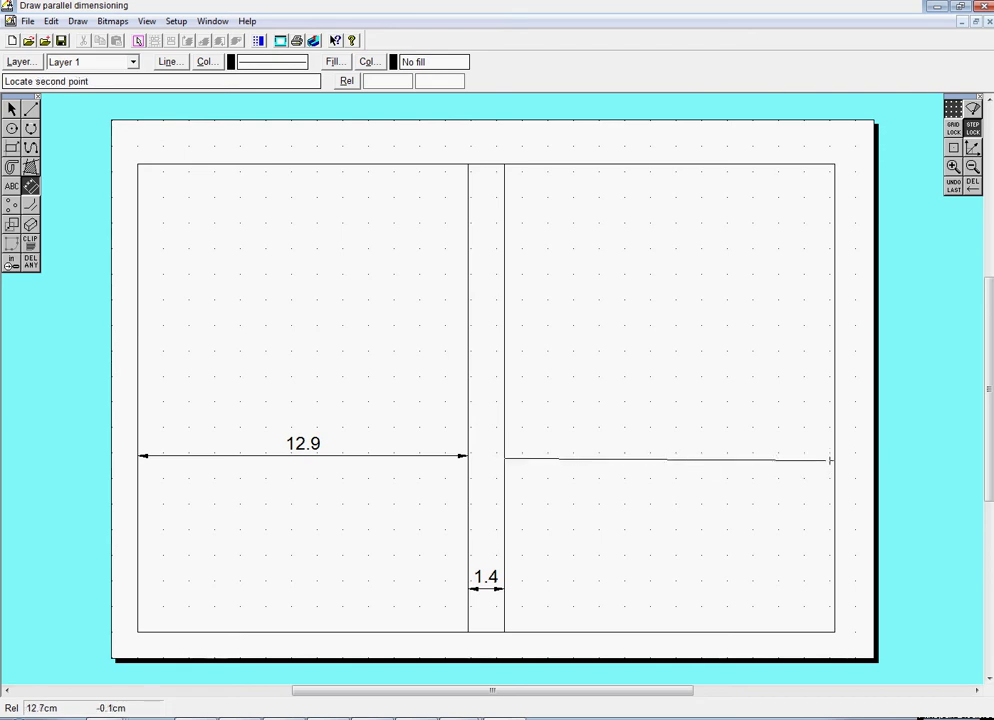
pyautogui.click(834, 457)
pyautogui.click(706, 428)
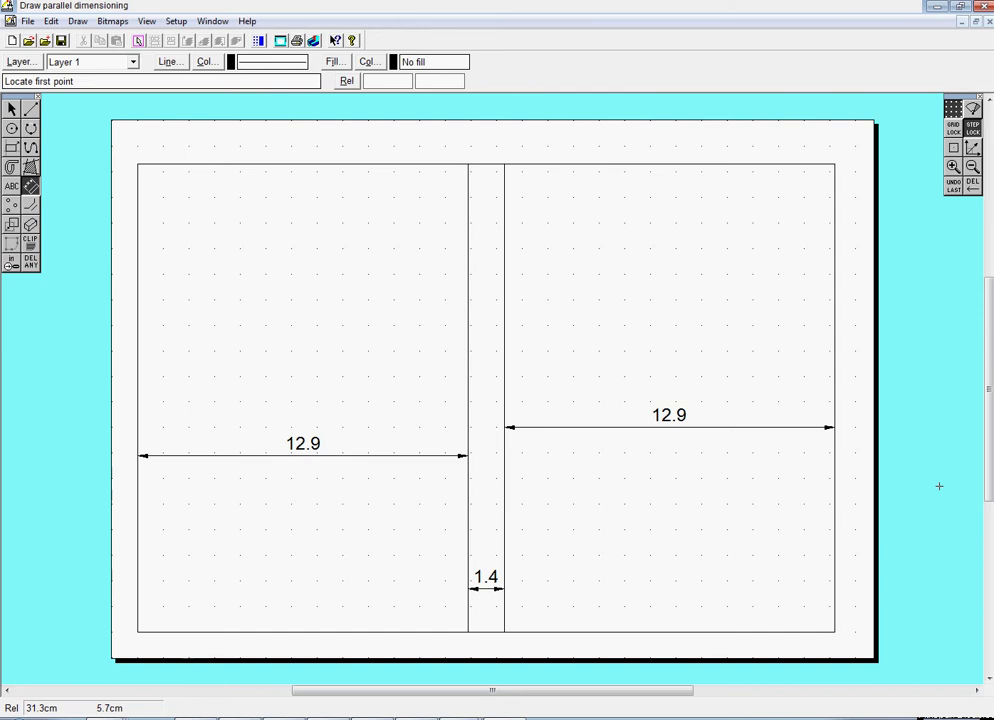
pyautogui.click(800, 163)
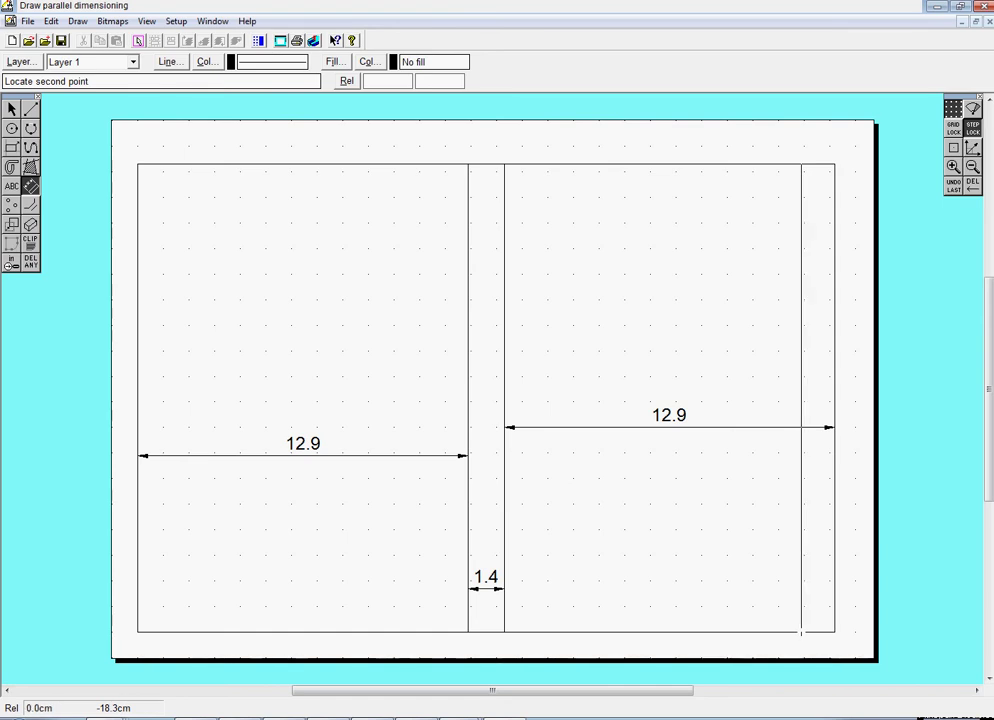
pyautogui.click(799, 632)
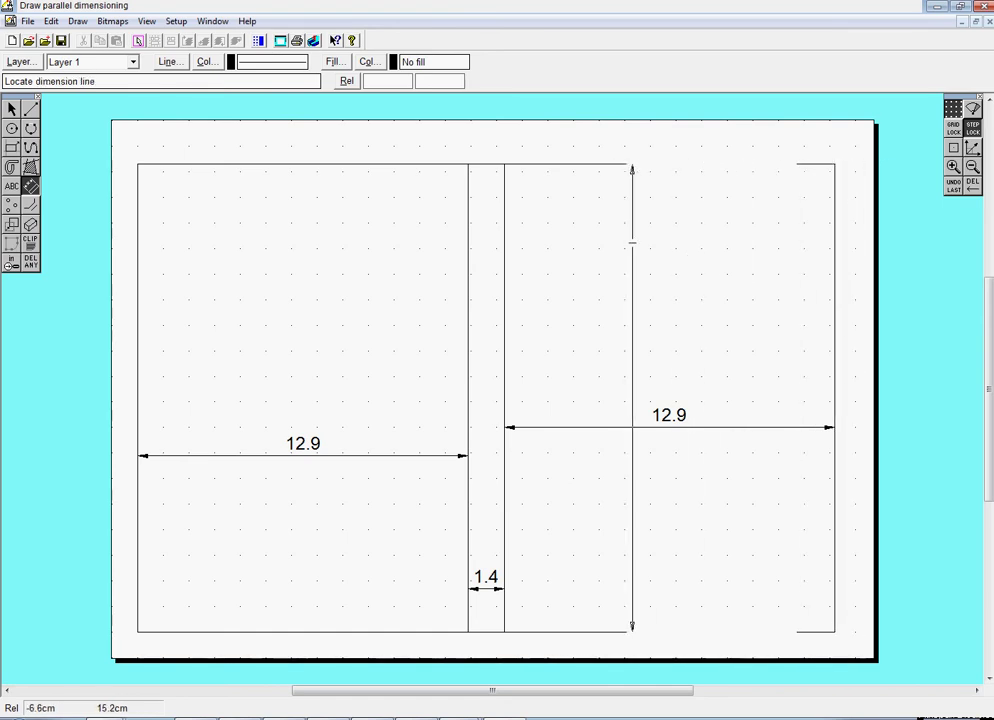
pyautogui.click(650, 260)
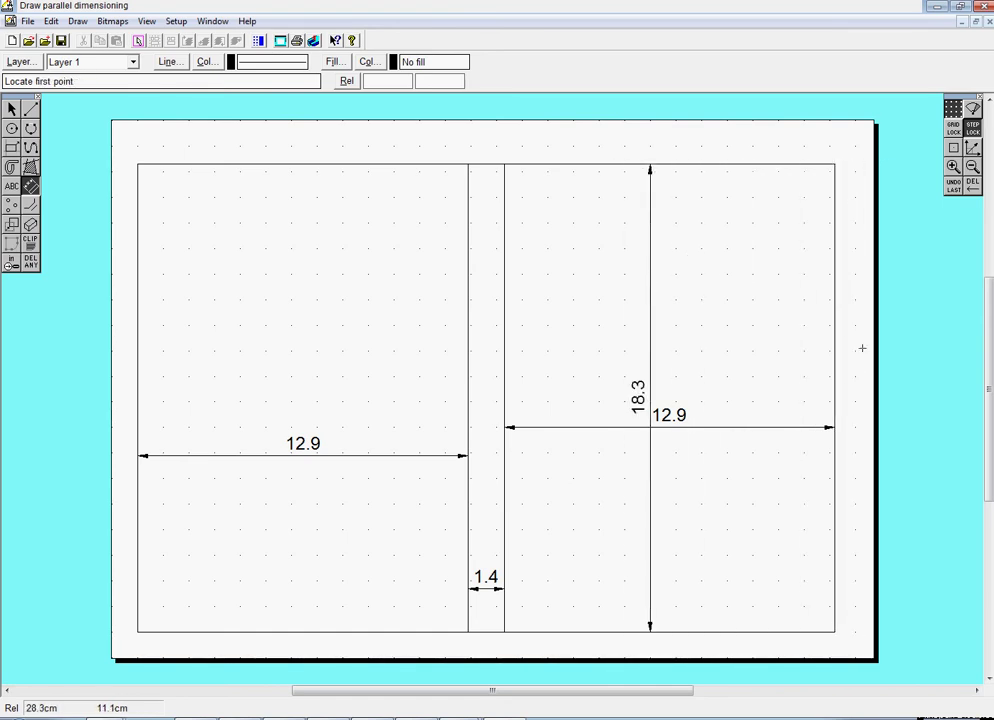
# - Delete the 12.9, 1.4, 12.9 and 18.3 dimensions one by one with DEL ANY
pyautogui.click(30, 263)
pyautogui.click(352, 456)
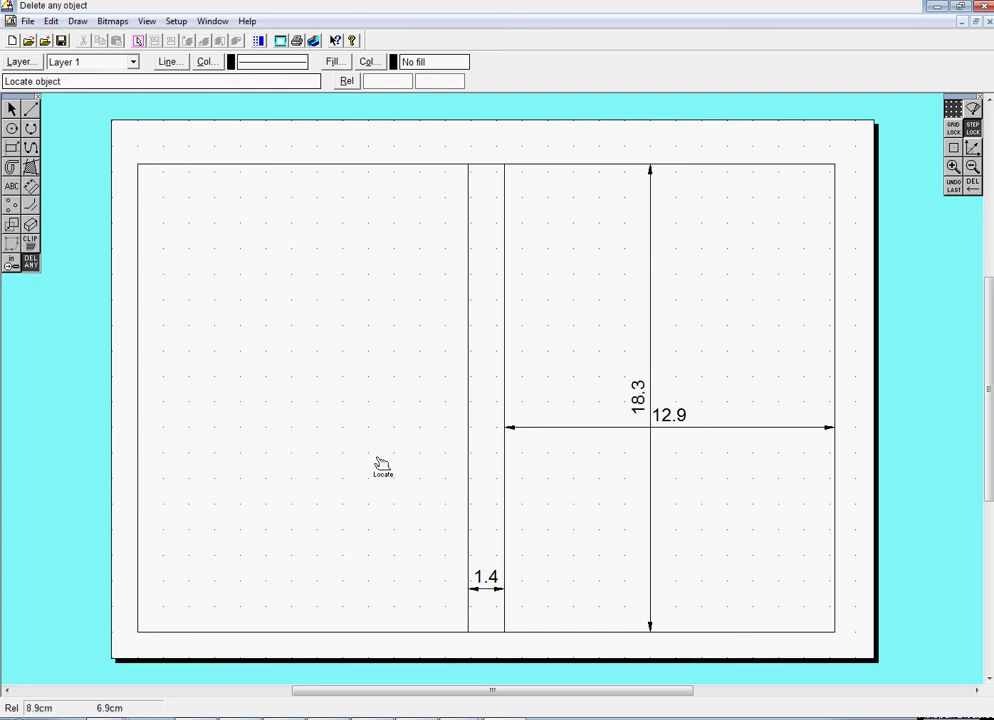
pyautogui.click(500, 589)
pyautogui.click(612, 427)
pyautogui.click(648, 405)
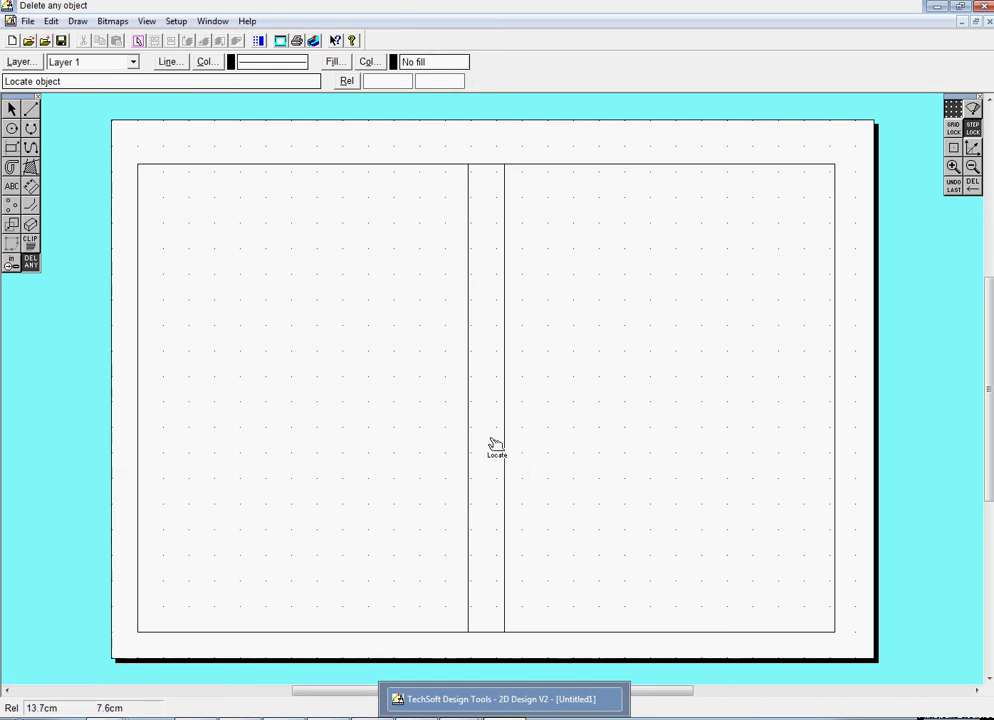
# - Export the drawing as DXF named 'dvd template' on the Desktop, accepting the DXF options
pyautogui.click(28, 21)
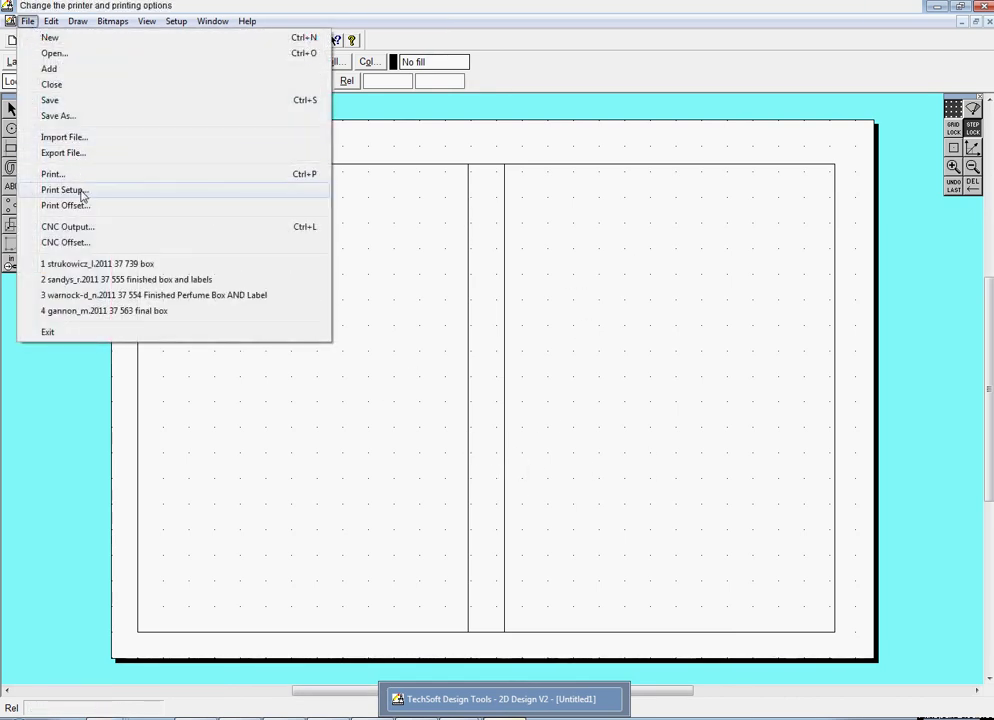
pyautogui.click(57, 156)
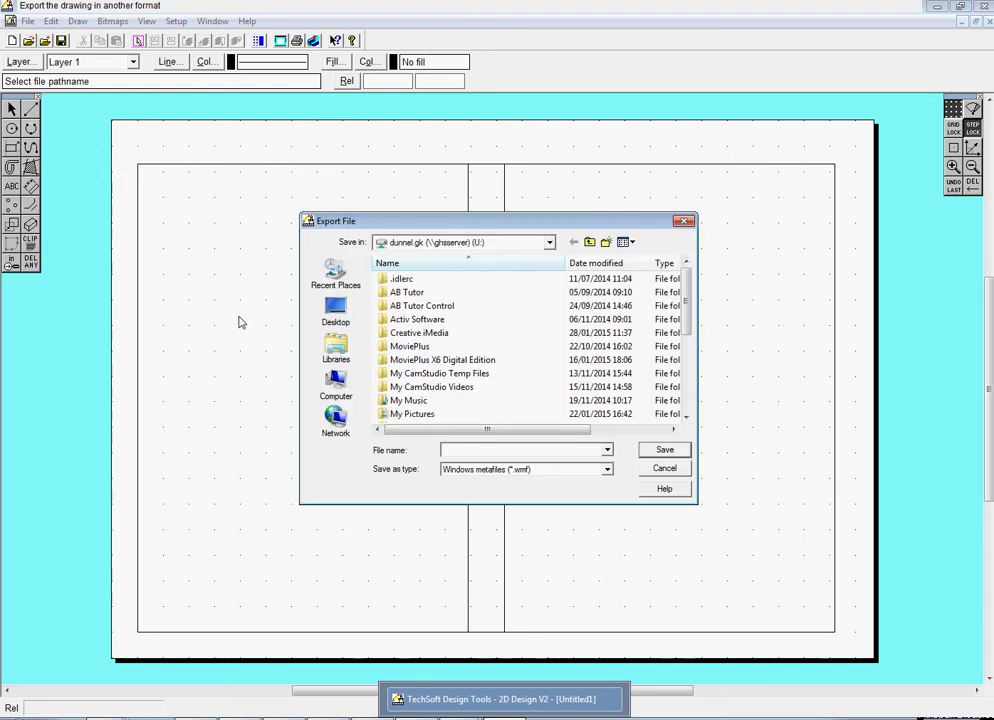
pyautogui.click(607, 470)
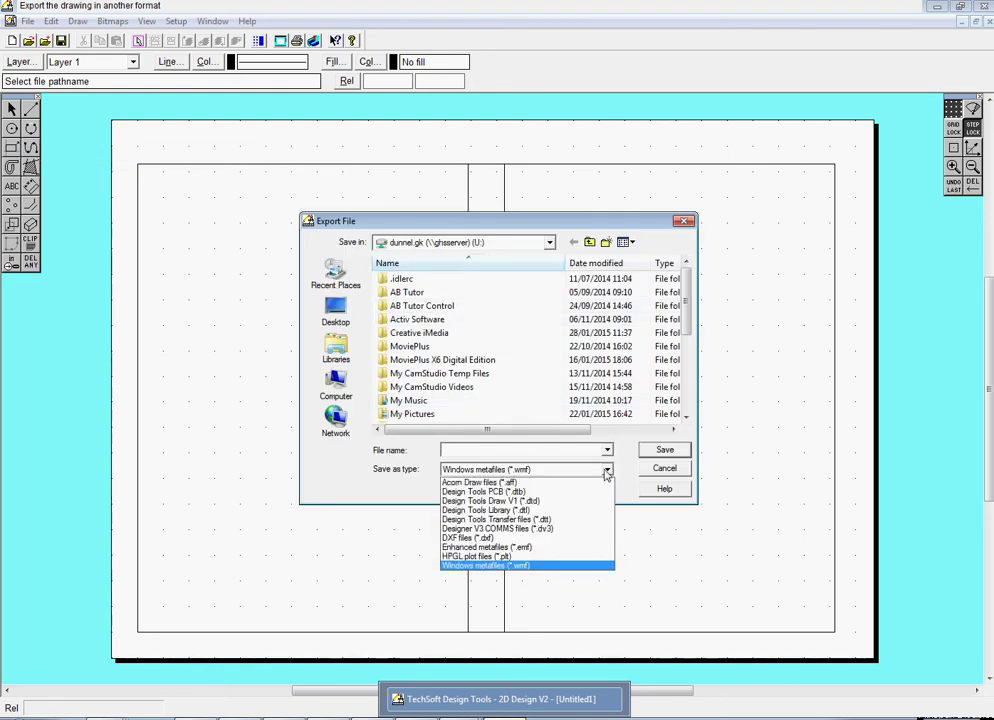
pyautogui.click(503, 543)
pyautogui.click(474, 450)
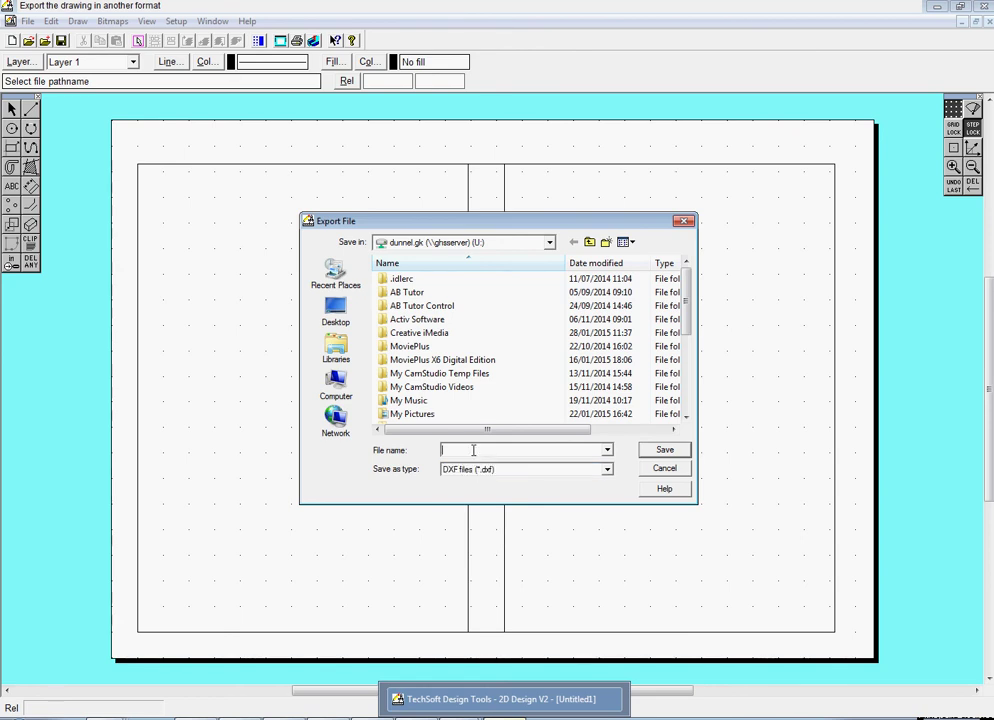
pyautogui.write('dvd template')
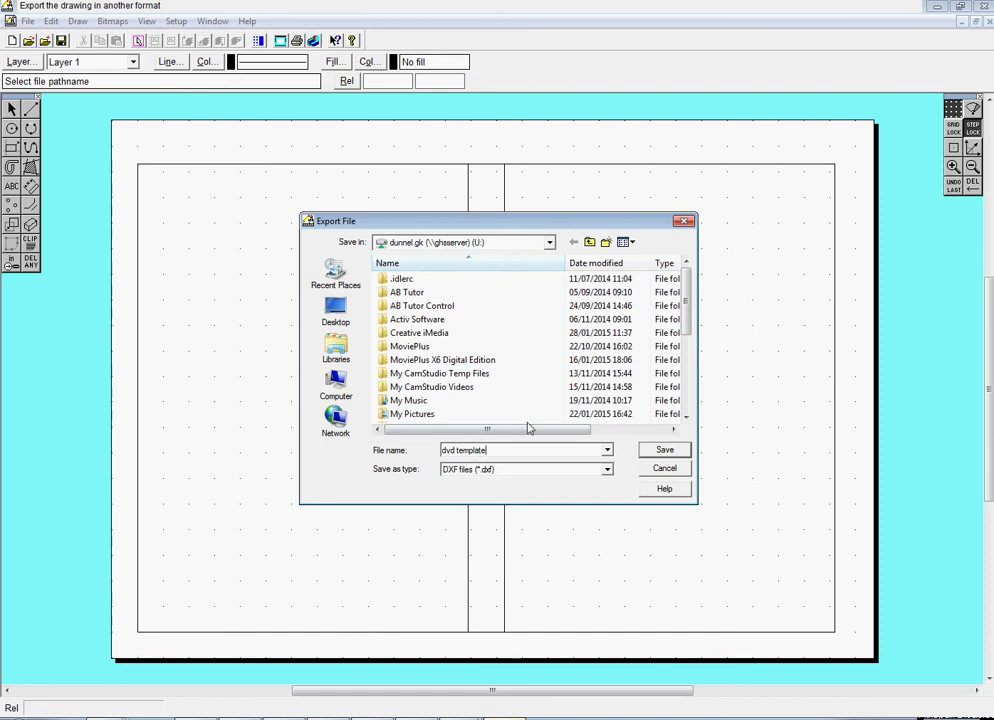
pyautogui.click(337, 322)
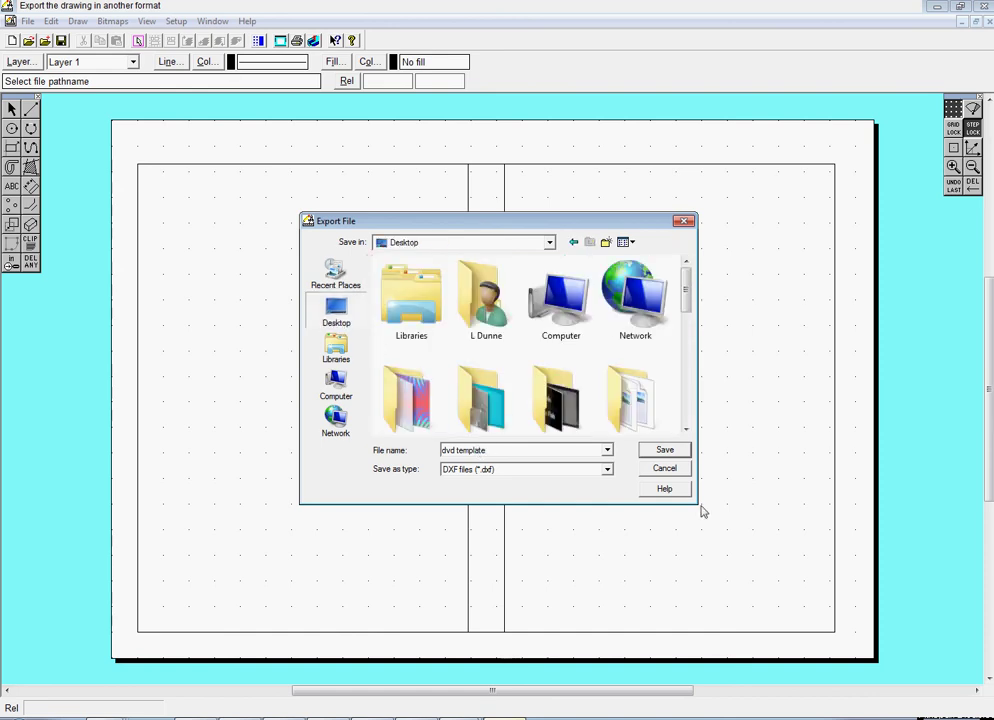
pyautogui.click(667, 453)
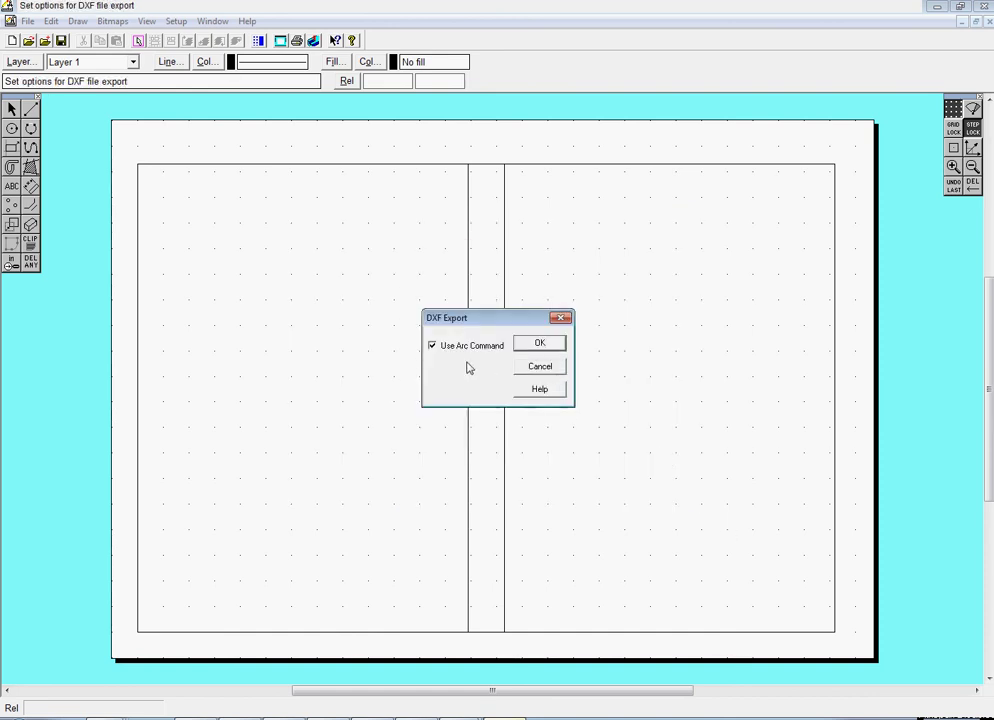
pyautogui.click(536, 344)
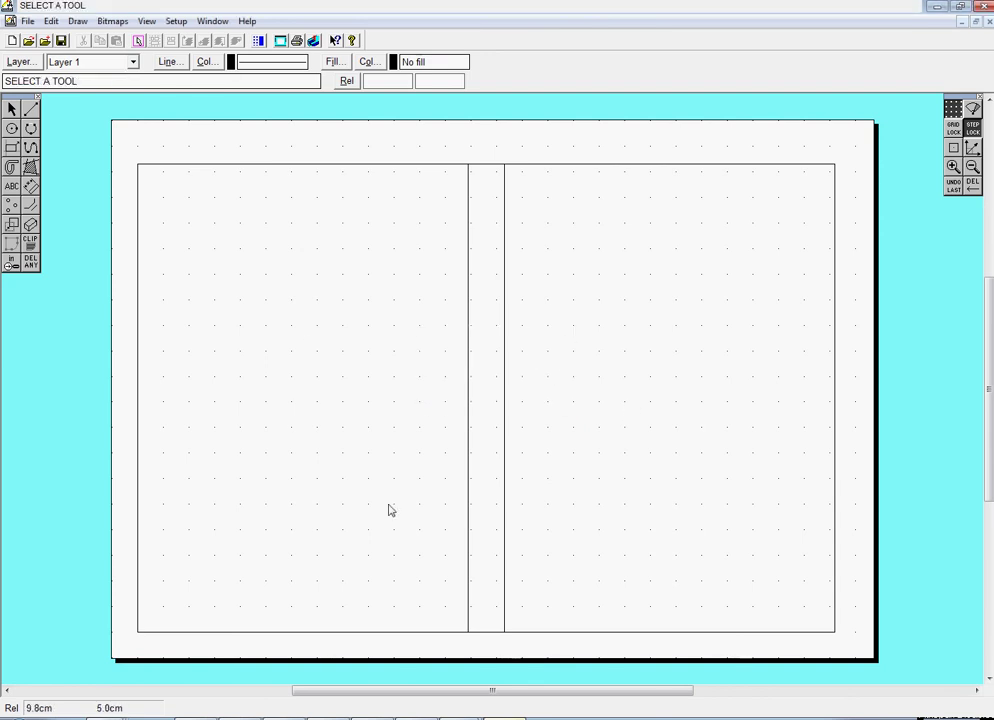